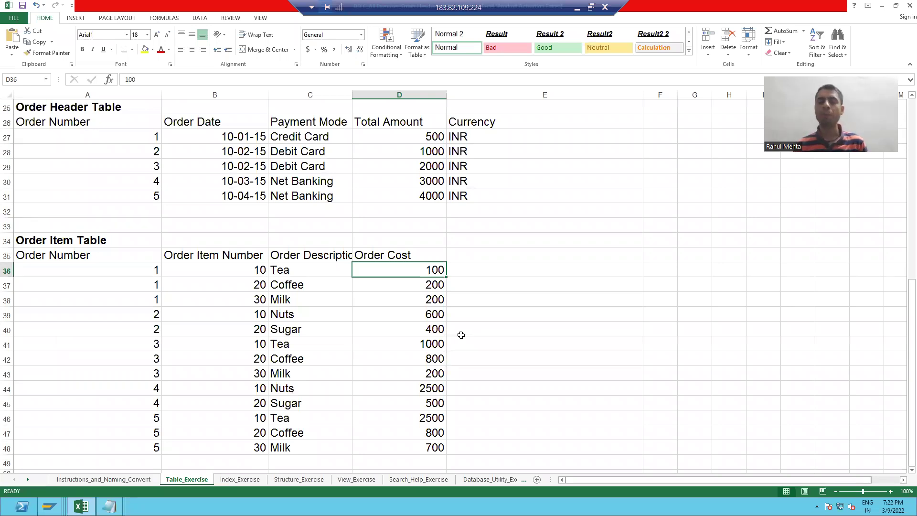
# Step: Read the Primary-Foreign Key Relationship notes in the Contents-Module 1 Notepad file, then return to the Table_Exercise sheet in Excel
pyautogui.scroll(3, 461, 334)
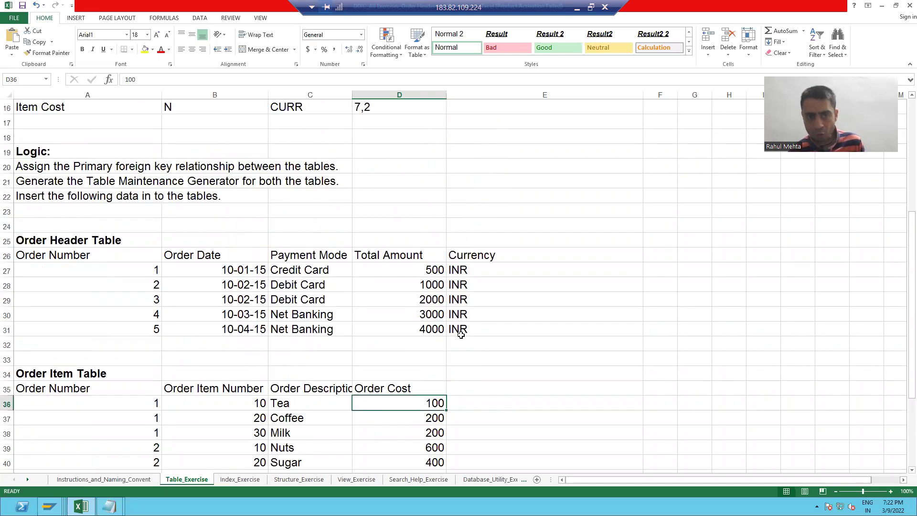
pyautogui.scroll(5, 461, 335)
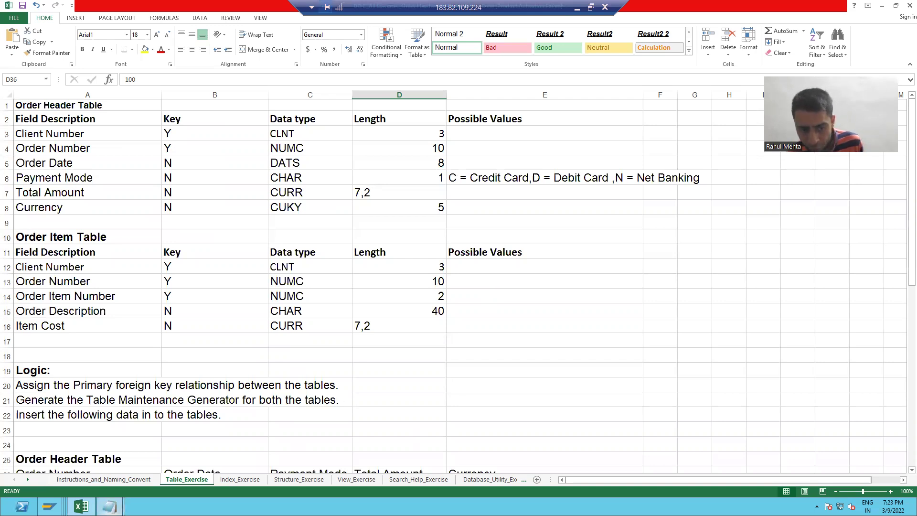
pyautogui.moveTo(109, 507)
pyautogui.click(127, 469)
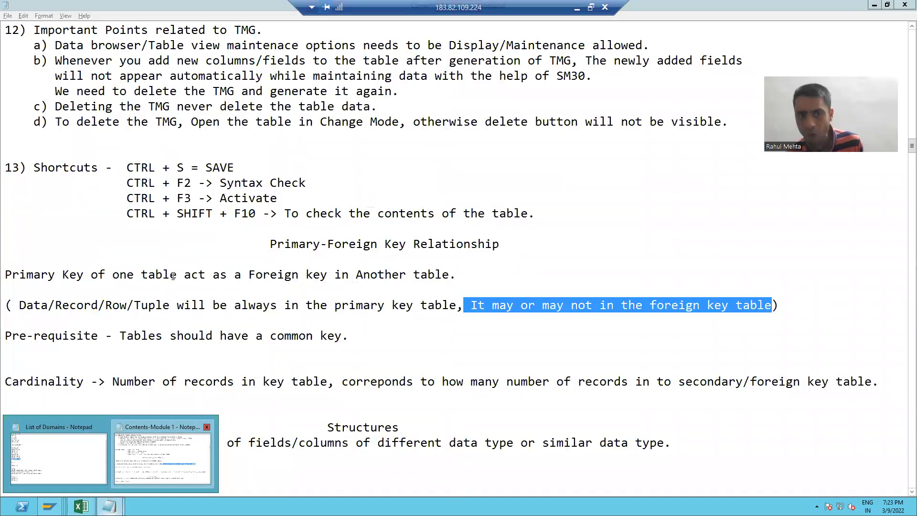
pyautogui.click(173, 275)
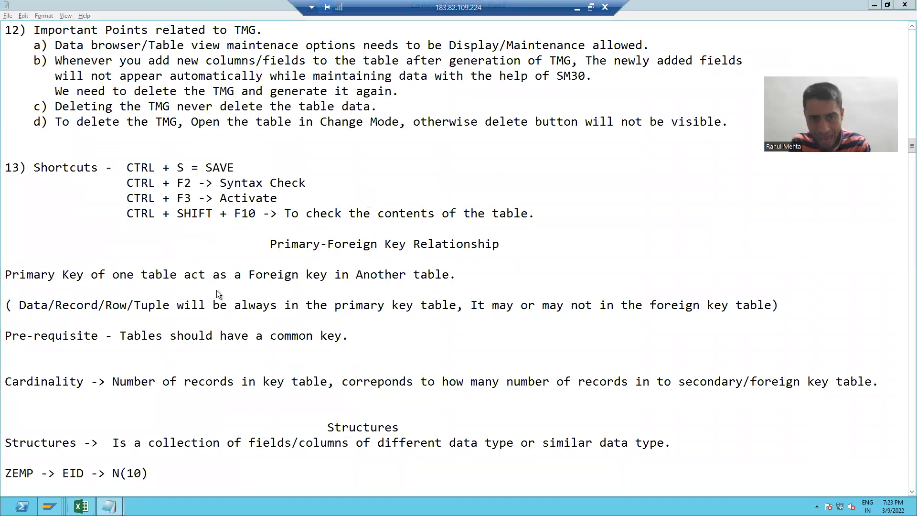
pyautogui.hotkey('alt', 'Tab')
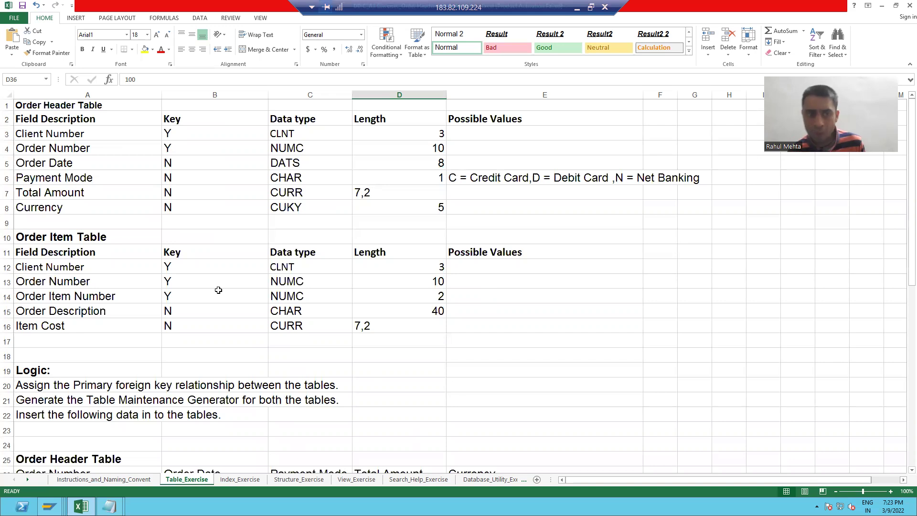
# Step: Examine the Order Header Table and Order Item Table field definitions and the sample data listed below them
pyautogui.click(51, 103)
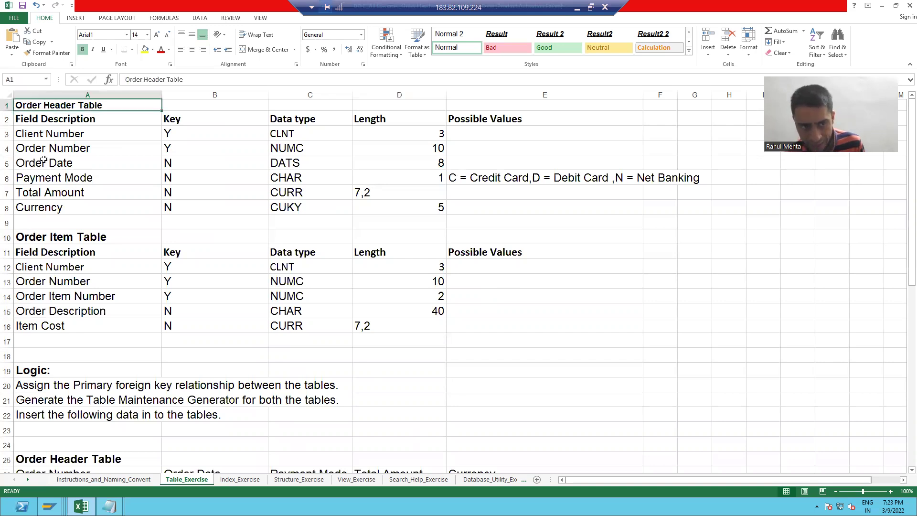
pyautogui.click(46, 235)
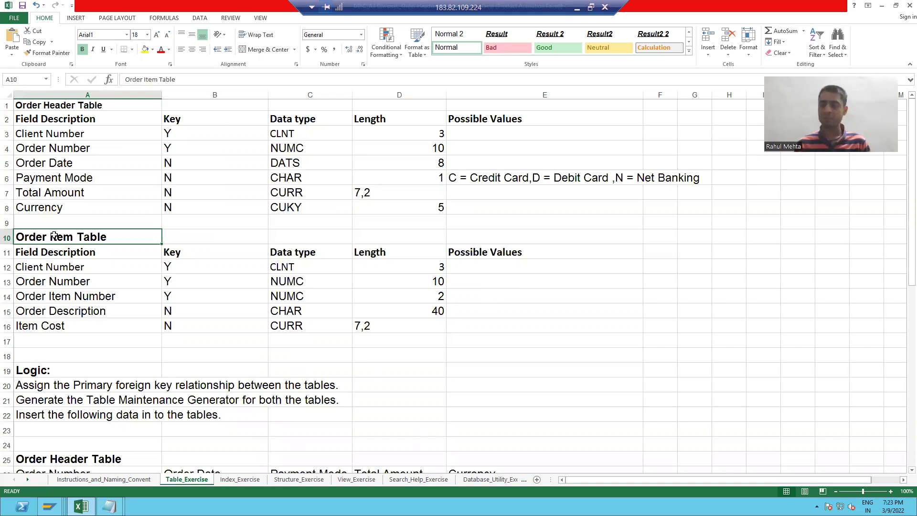
pyautogui.scroll(-6, 119, 257)
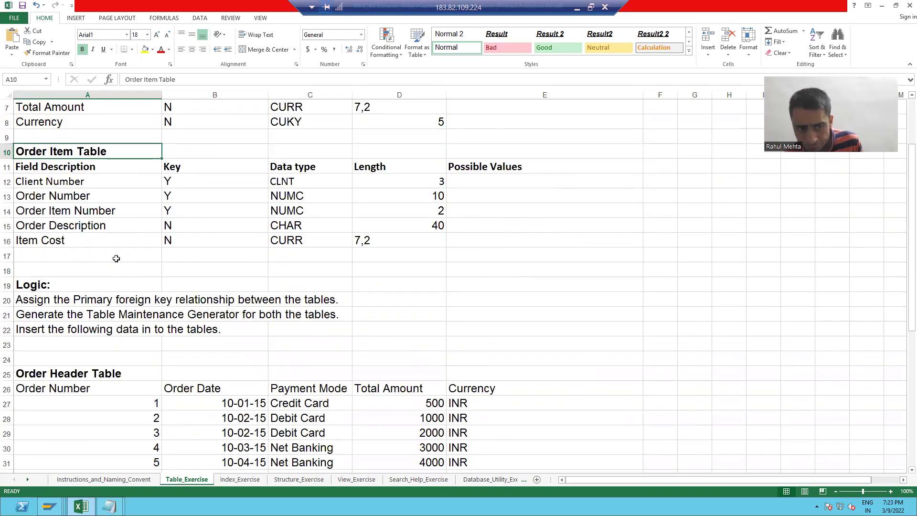
pyautogui.scroll(-1, 203, 373)
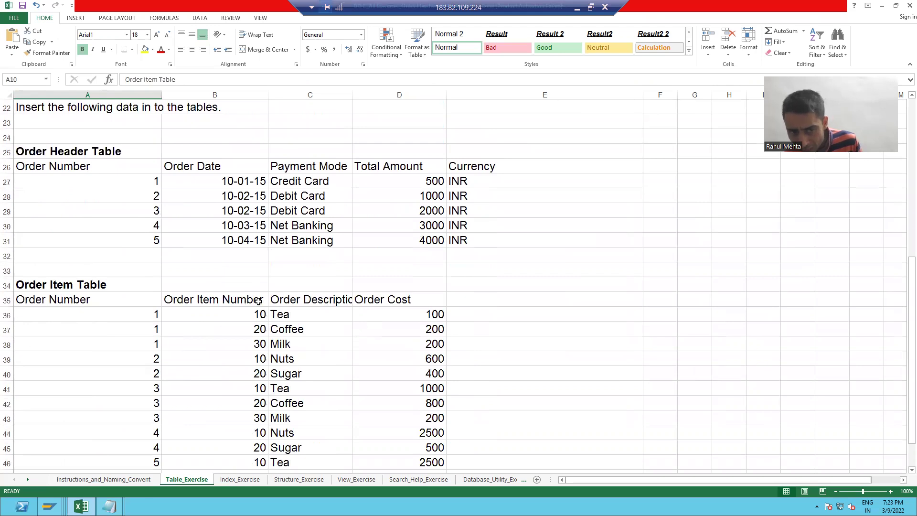
pyautogui.scroll(-2, 333, 436)
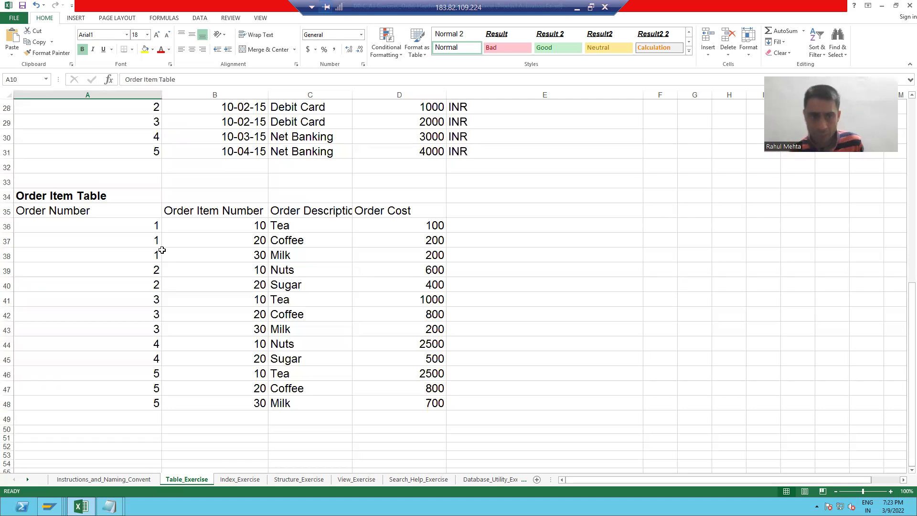
# Step: Check the header data's order numbers in A27:A31 against the order numbers in the Order Item Table rows
pyautogui.scroll(1, 159, 249)
pyautogui.click(130, 136)
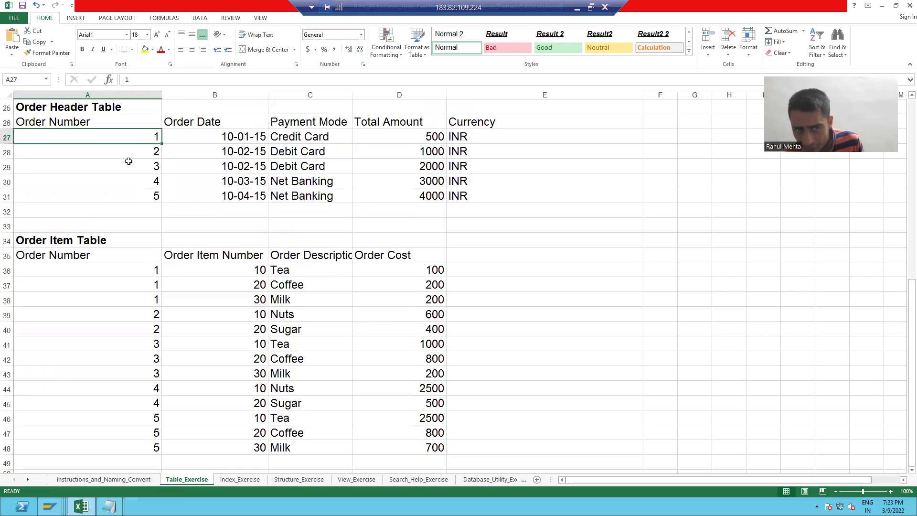
pyautogui.click(135, 194)
pyautogui.moveTo(142, 137); pyautogui.dragTo(140, 194)
pyautogui.scroll(-2, 143, 210)
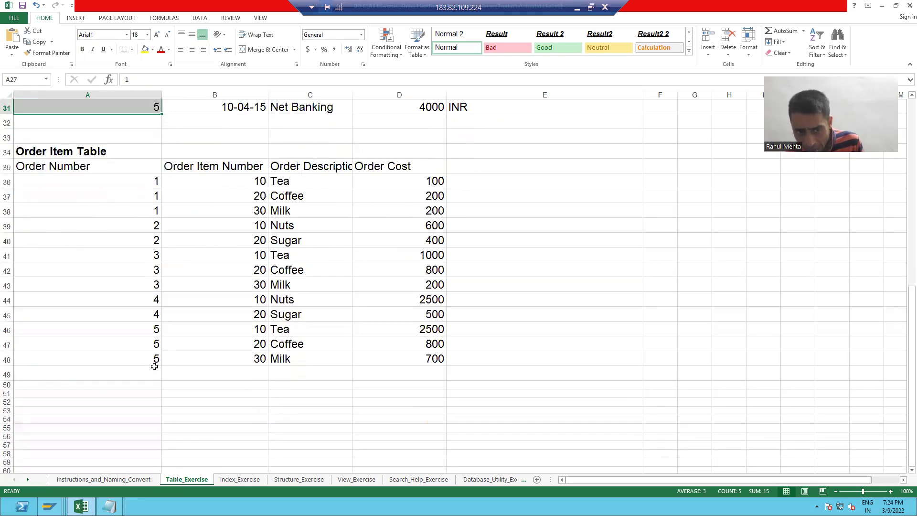
pyautogui.click(154, 374)
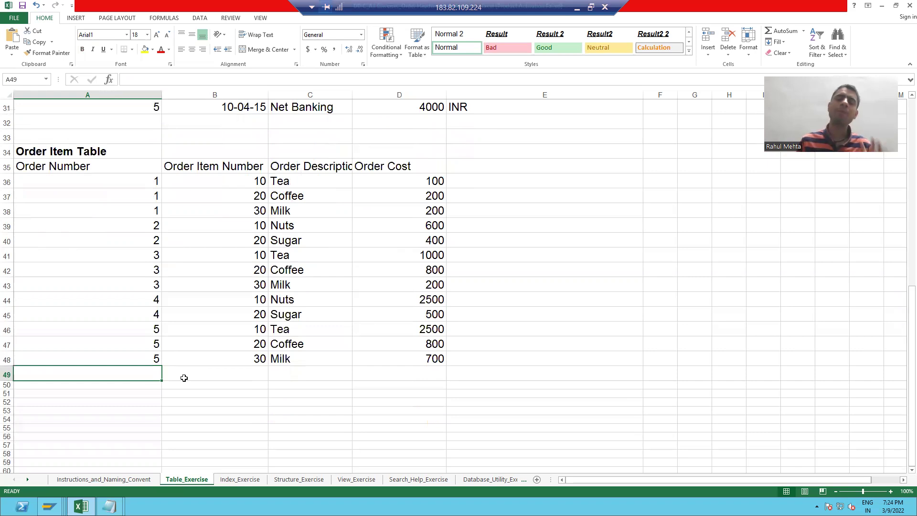
pyautogui.scroll(2, 185, 378)
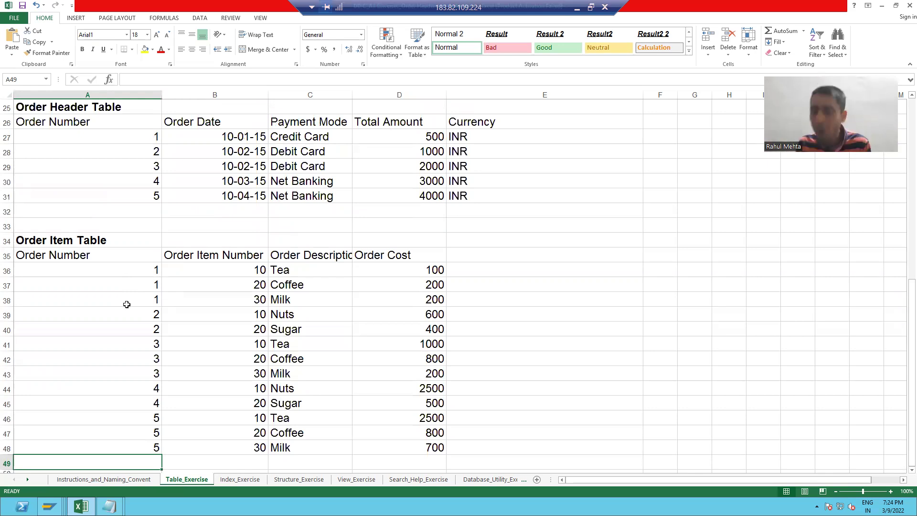
# Step: Compare the Order Header Table and Order Item Table definitions at the start of the sheet
pyautogui.scroll(8, 126, 304)
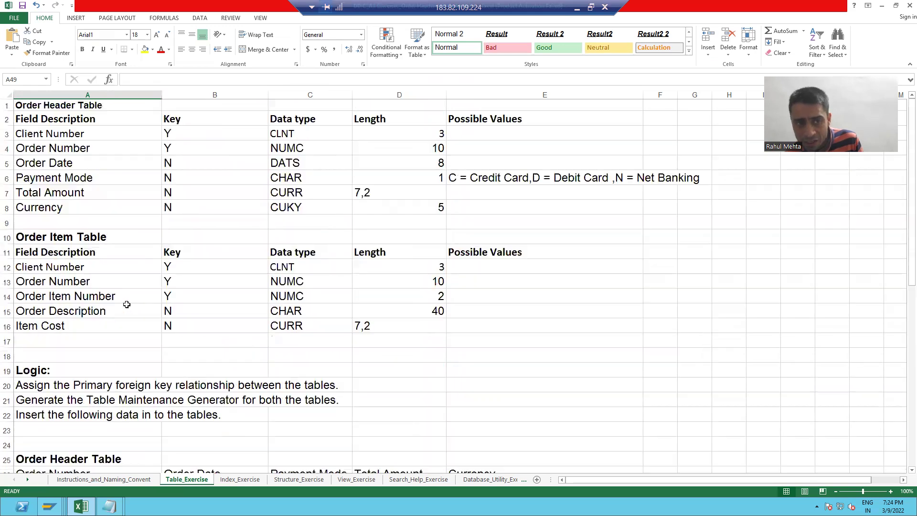
pyautogui.click(75, 110)
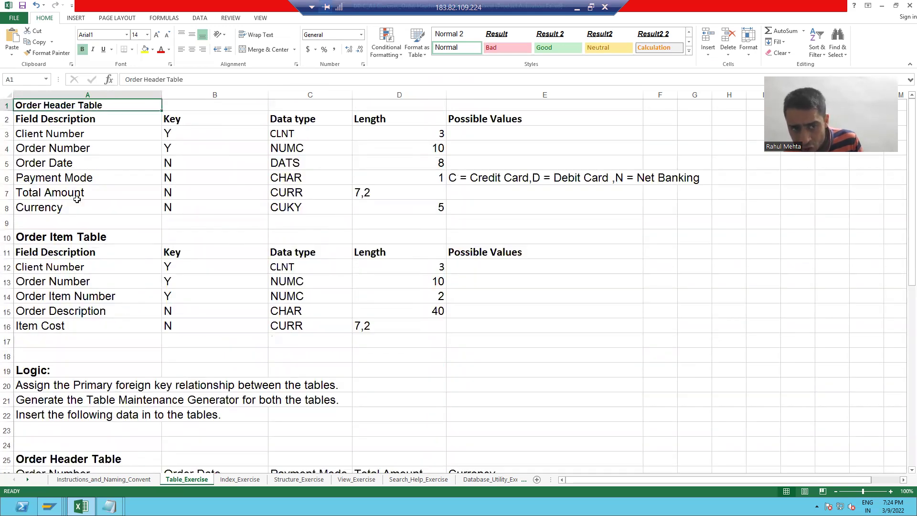
pyautogui.click(78, 240)
pyautogui.click(80, 109)
pyautogui.click(86, 234)
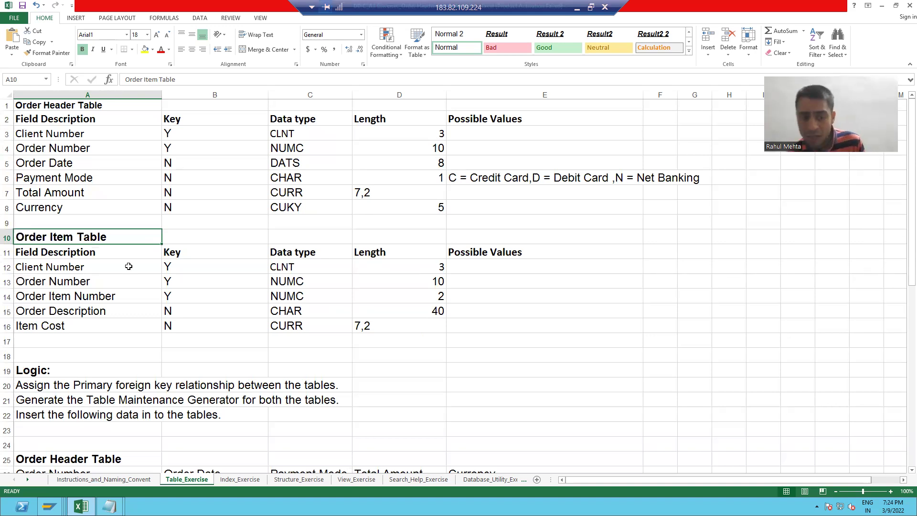
# Step: Review the sample records of the Order Item Table and the Order Header Table
pyautogui.scroll(-10, 128, 266)
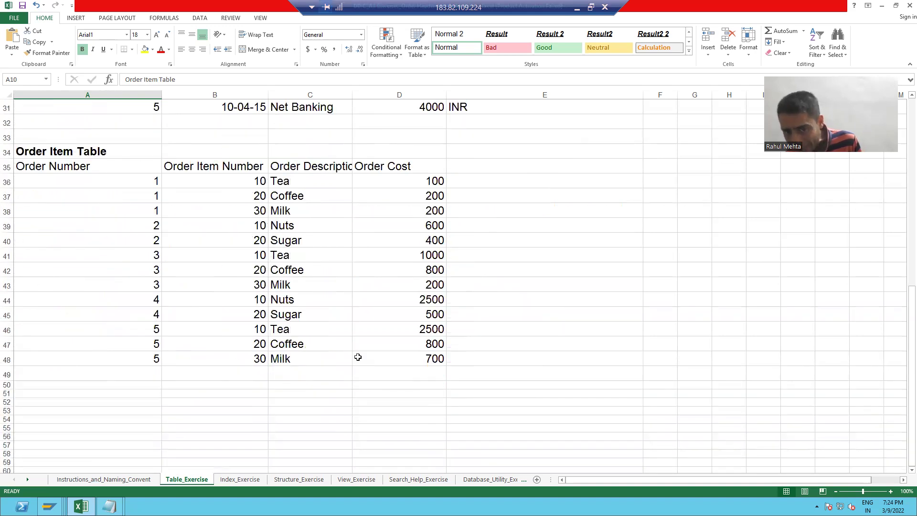
pyautogui.scroll(3, 414, 284)
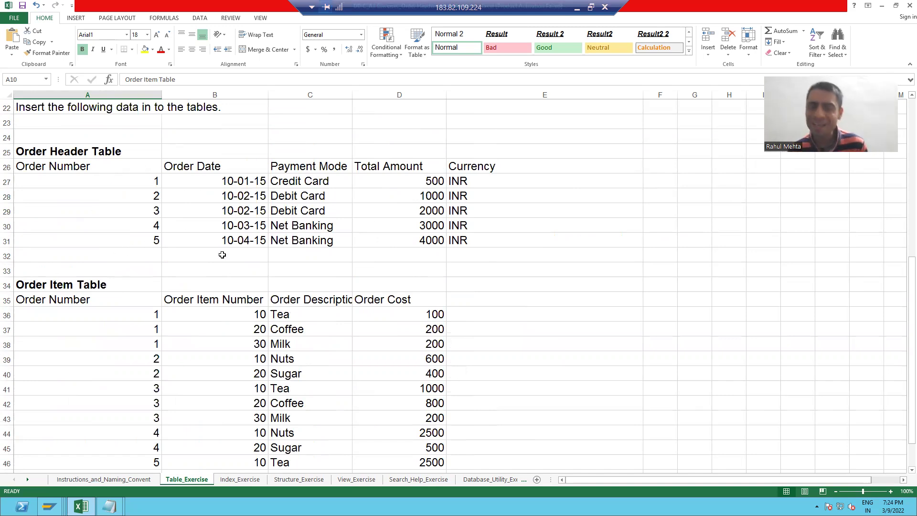
pyautogui.scroll(-1, 222, 254)
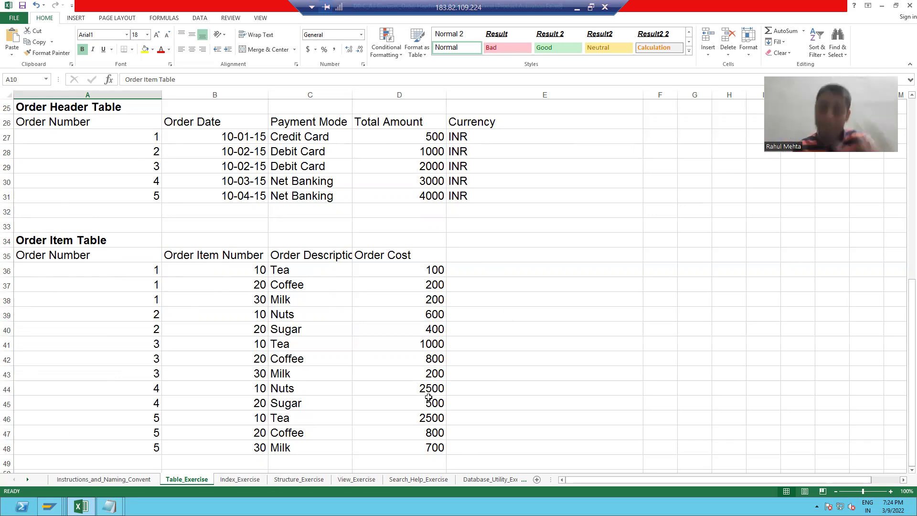
pyautogui.scroll(2, 429, 397)
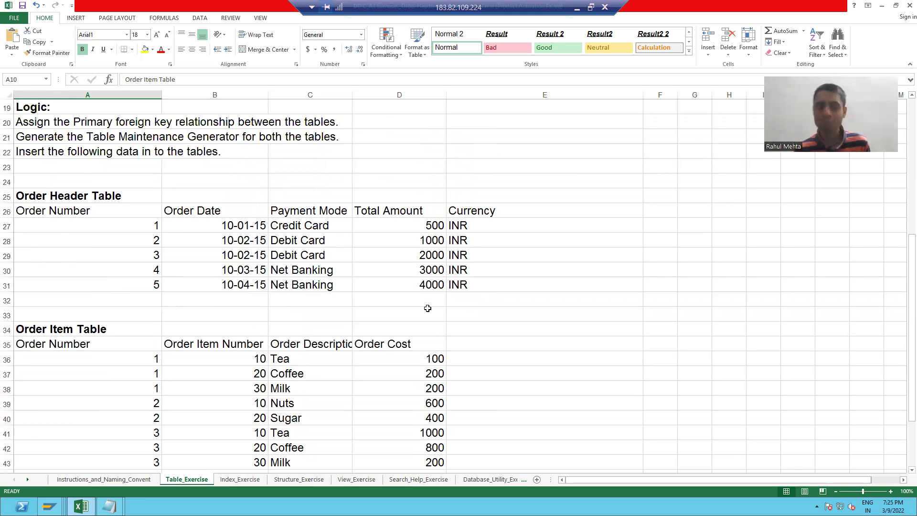
pyautogui.scroll(-2, 428, 308)
pyautogui.click(99, 238)
pyautogui.scroll(2, 113, 282)
pyautogui.click(110, 195)
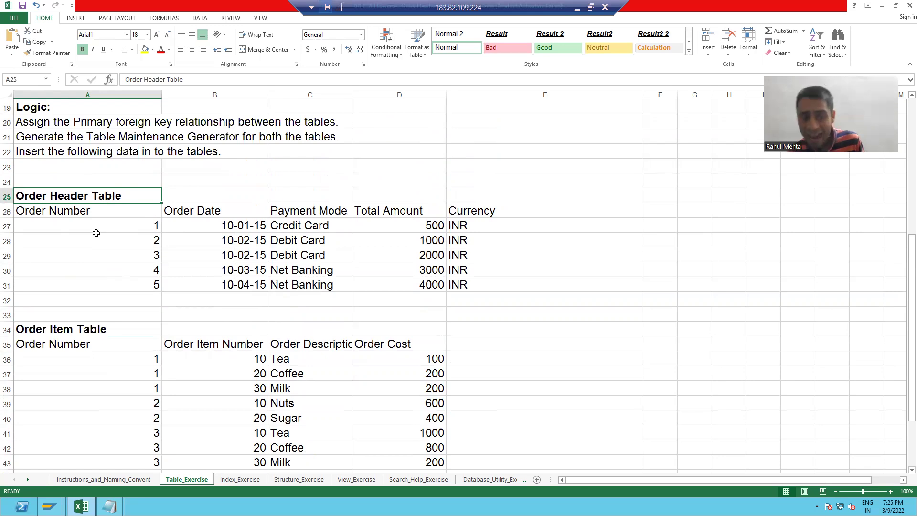
# Step: Highlight the Order Item Table data in A35:E48 and the header records in A27:D31 to compare them
pyautogui.scroll(-3, 110, 195)
pyautogui.moveTo(62, 212); pyautogui.dragTo(464, 401)
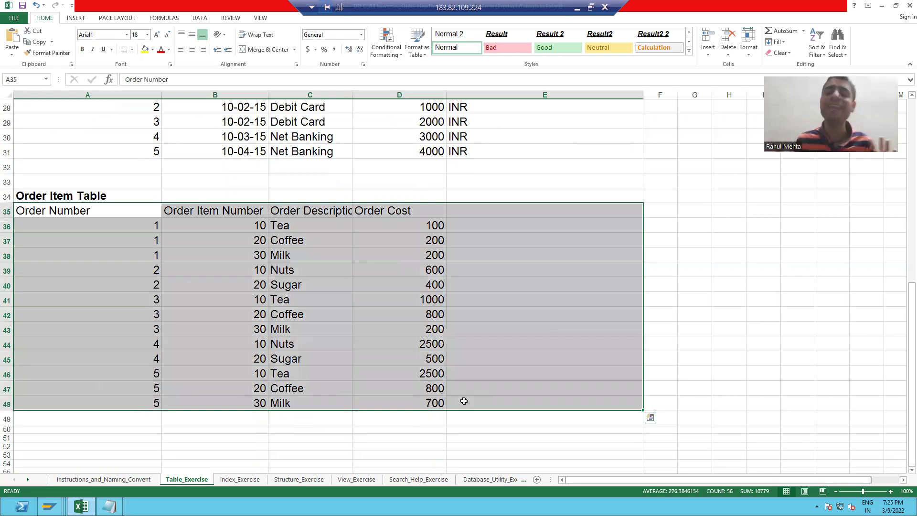
pyautogui.scroll(2, 464, 401)
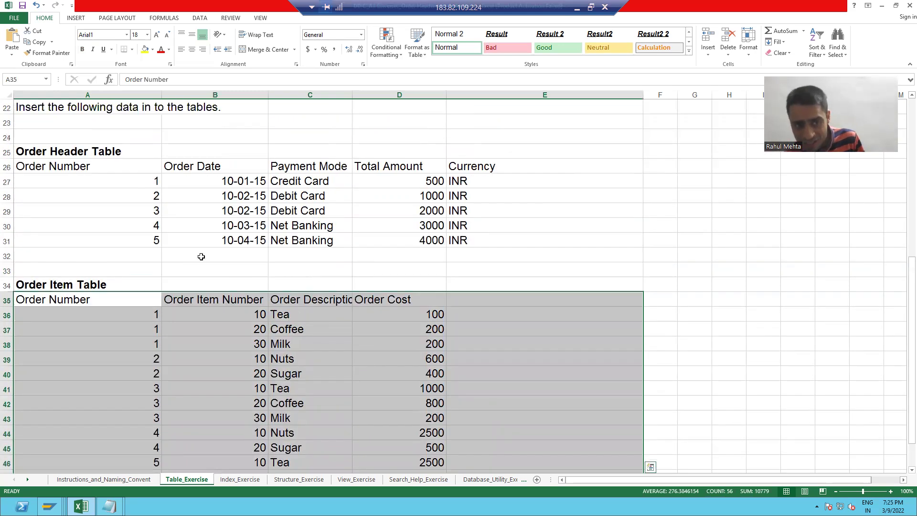
pyautogui.moveTo(150, 181); pyautogui.dragTo(150, 192)
pyautogui.moveTo(151, 247); pyautogui.dragTo(403, 235)
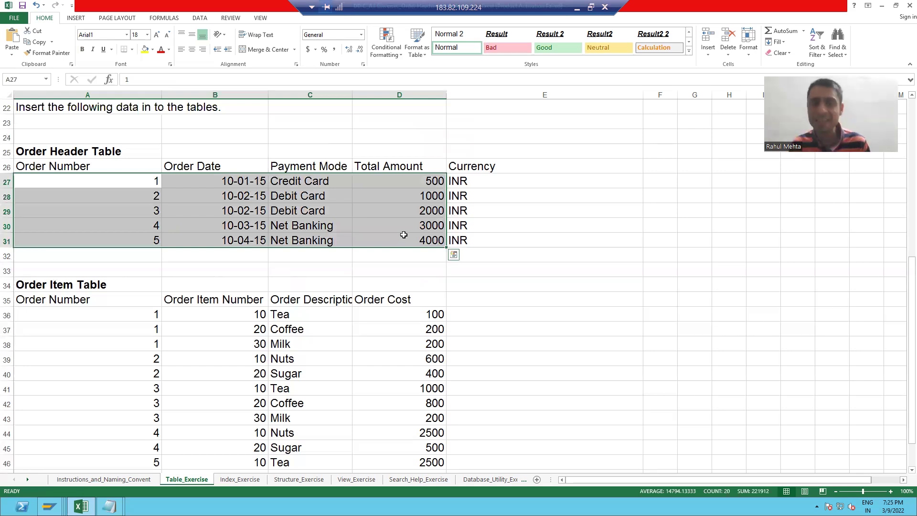
pyautogui.scroll(-2, 404, 234)
pyautogui.moveTo(118, 213); pyautogui.dragTo(466, 403)
# Step: Compare the Order Number column of the item data, A36:A48, with that of the header data, A27:A31
pyautogui.click(278, 344)
pyautogui.moveTo(107, 225); pyautogui.dragTo(123, 404)
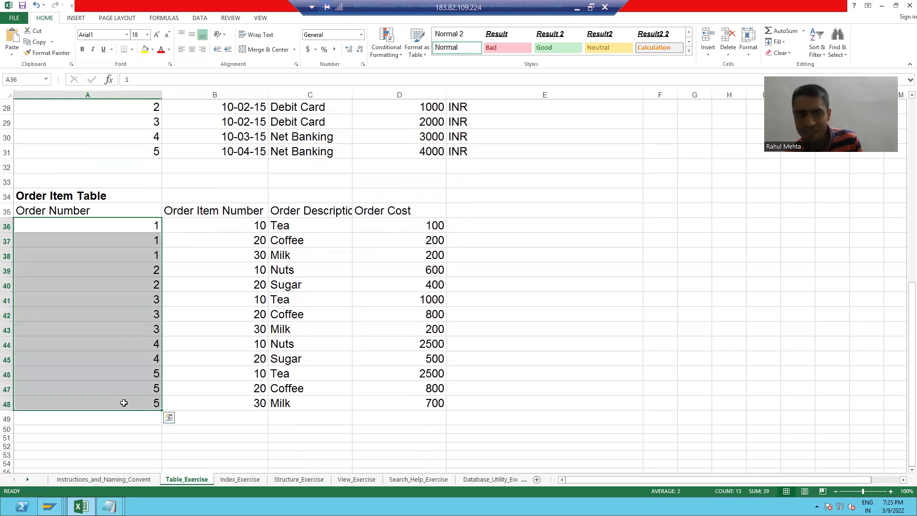
pyautogui.scroll(1, 122, 401)
pyautogui.moveTo(126, 131); pyautogui.dragTo(124, 193)
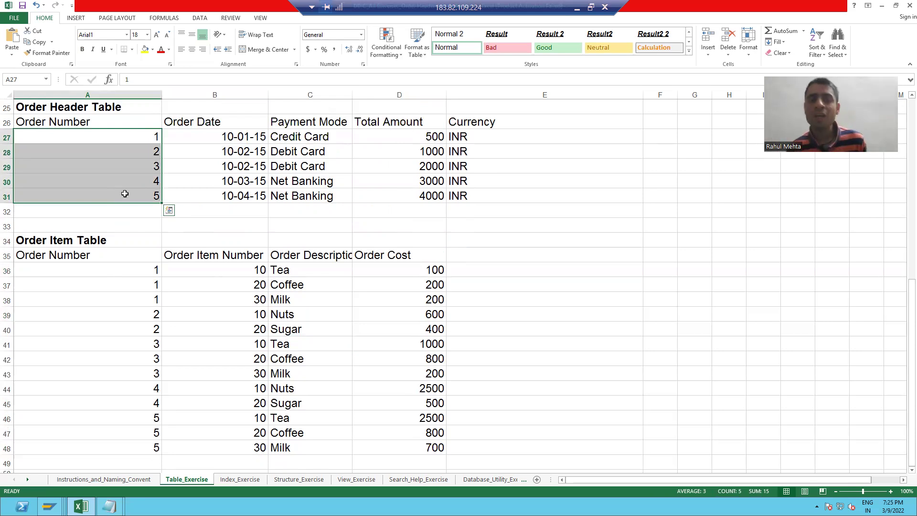
pyautogui.moveTo(120, 272); pyautogui.dragTo(130, 408)
# Step: Highlight the whole Order Item Table block A34:D48 and the whole Order Header Table block A25:E31 in turn
pyautogui.moveTo(80, 238); pyautogui.dragTo(403, 444)
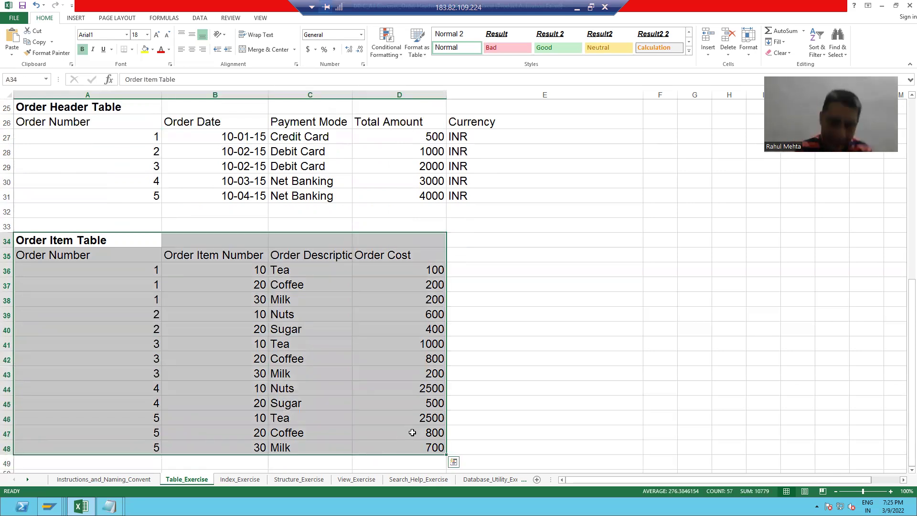
pyautogui.scroll(2, 363, 411)
pyautogui.moveTo(115, 225); pyautogui.dragTo(465, 287)
pyautogui.click(451, 300)
pyautogui.moveTo(104, 191); pyautogui.dragTo(464, 286)
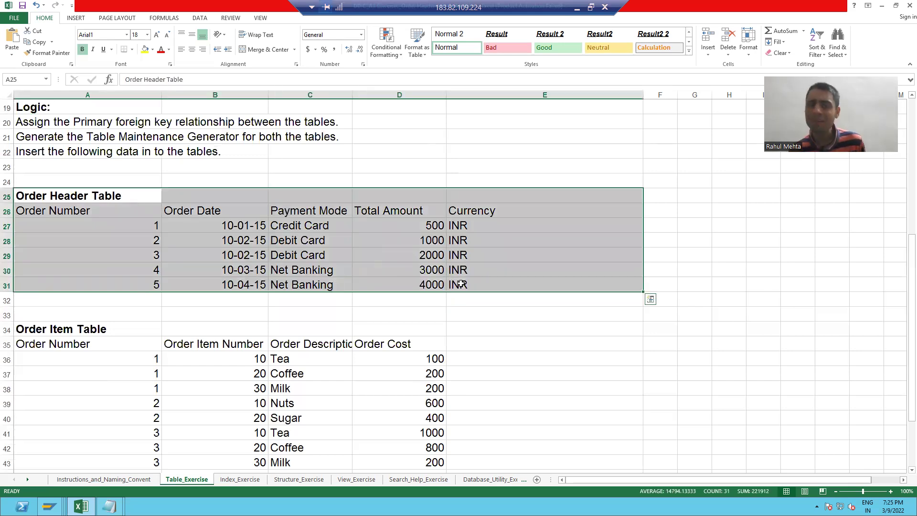
pyautogui.scroll(-2, 330, 287)
pyautogui.moveTo(126, 242); pyautogui.dragTo(430, 444)
# Step: Re-examine the Order Header Table block A25:E31 against the item rows in A35:E48, then clear the highlight by selecting E33
pyautogui.scroll(1, 430, 444)
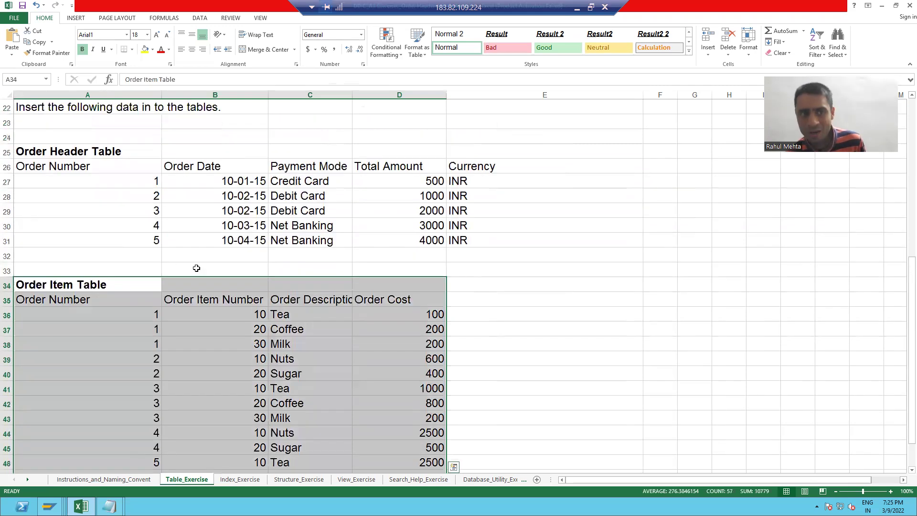
pyautogui.moveTo(113, 151); pyautogui.dragTo(454, 234)
pyautogui.scroll(-1, 244, 280)
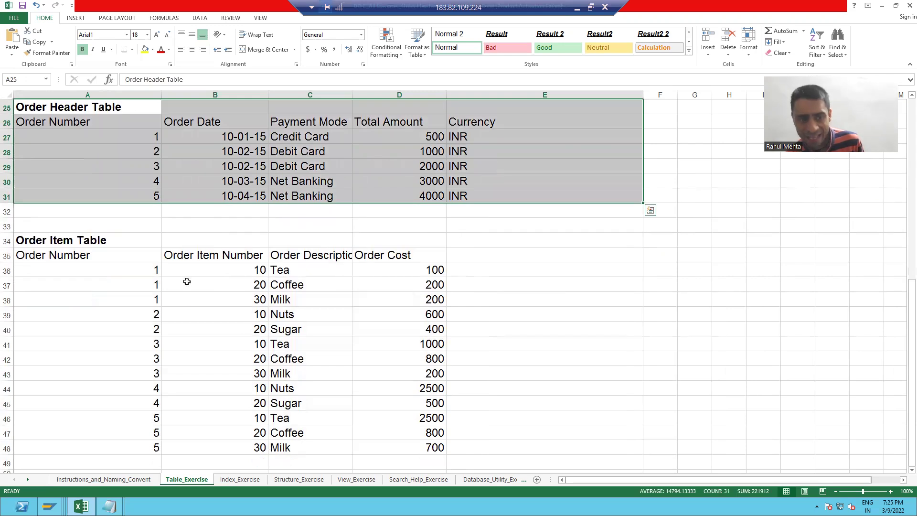
pyautogui.moveTo(102, 255); pyautogui.dragTo(457, 420)
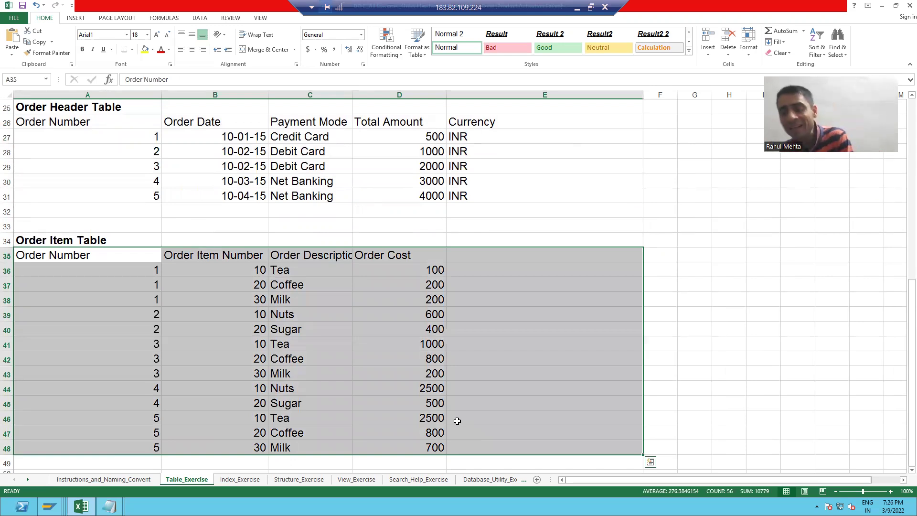
pyautogui.scroll(1, 457, 421)
pyautogui.moveTo(95, 151); pyautogui.dragTo(119, 235)
pyautogui.moveTo(247, 240); pyautogui.dragTo(463, 237)
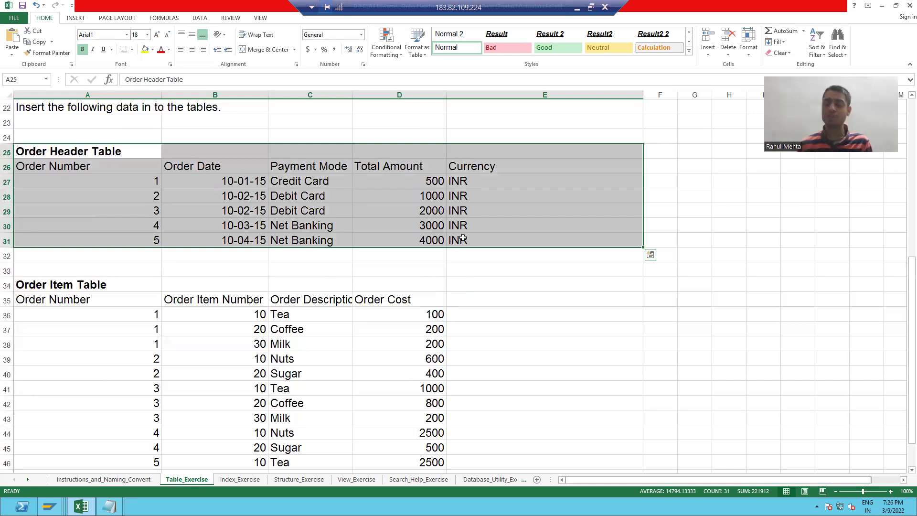
pyautogui.click(489, 269)
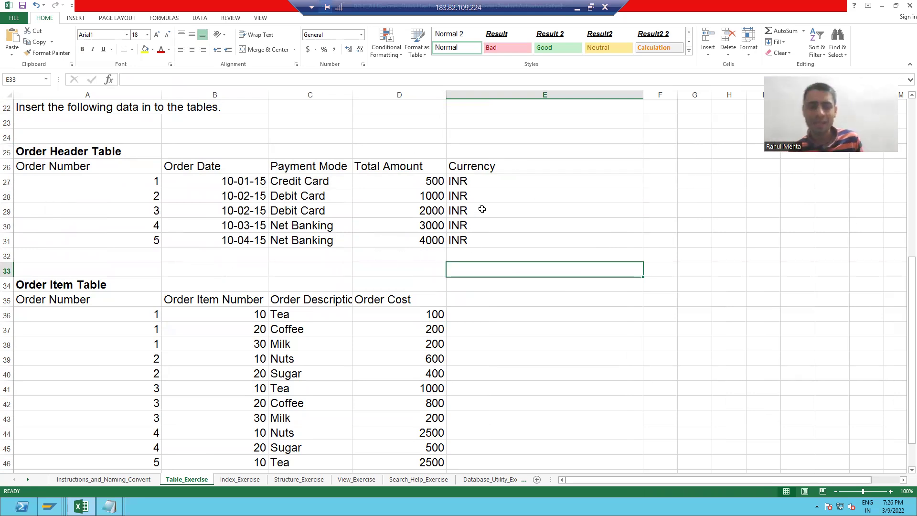
pyautogui.scroll(-1, 482, 222)
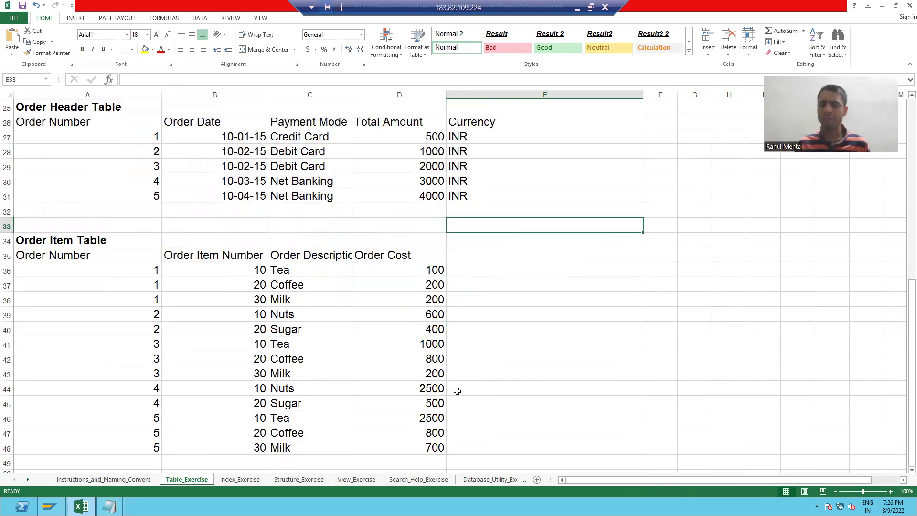
# Step: Enter order number 6 in A32, directly below the Order Header Table records
pyautogui.scroll(1, 457, 391)
pyautogui.scroll(-1, 457, 391)
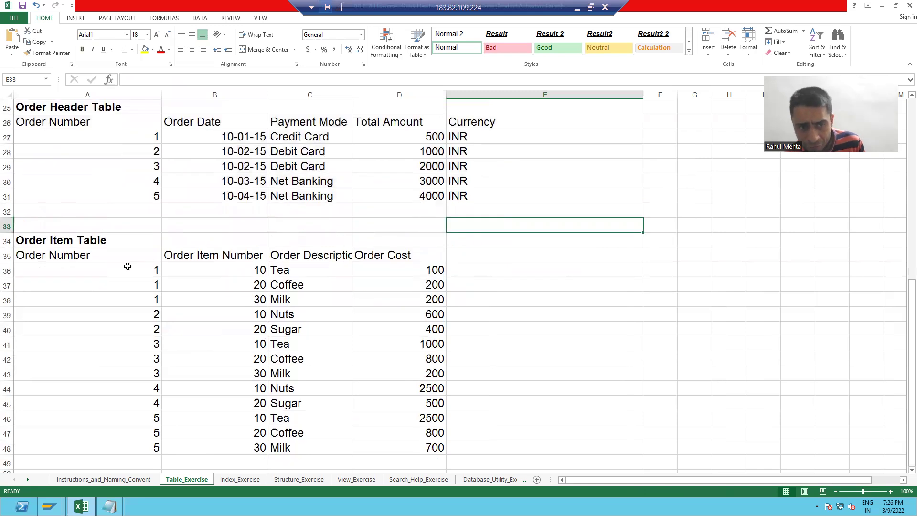
pyautogui.click(148, 209)
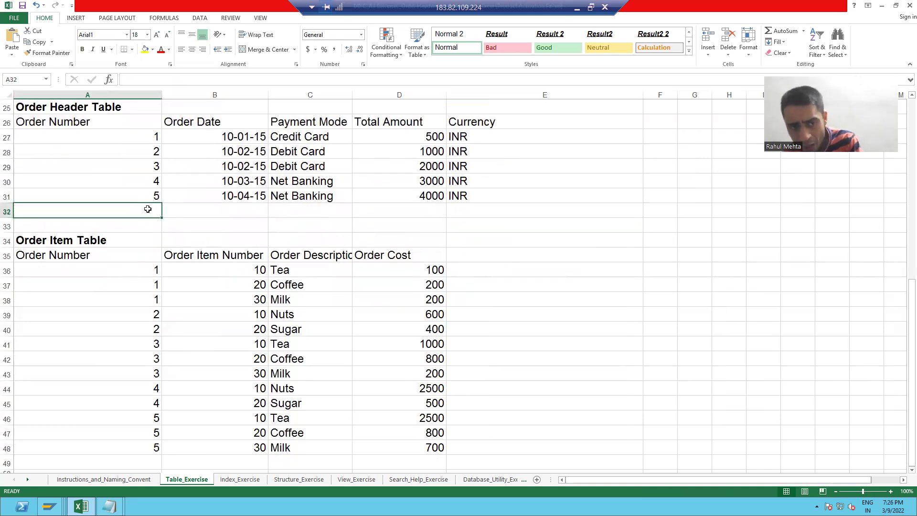
pyautogui.write('6')
pyautogui.click(171, 235)
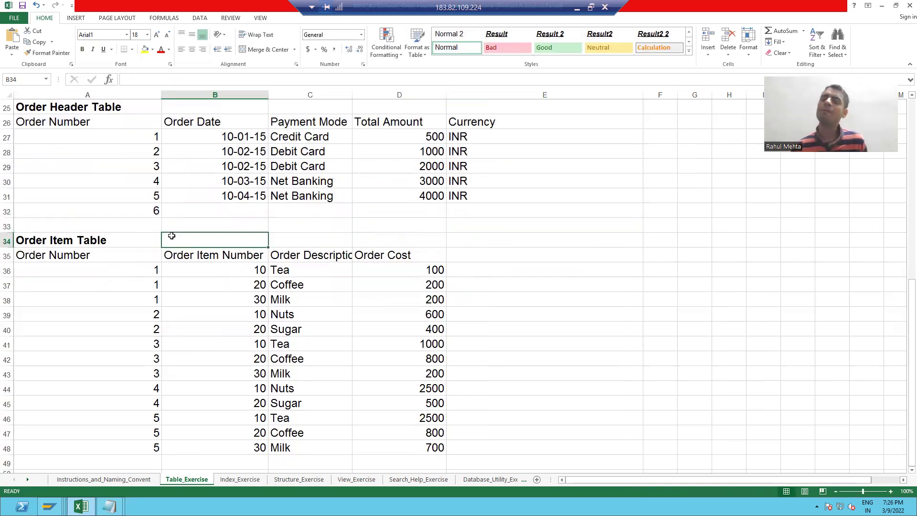
pyautogui.scroll(-1, 180, 252)
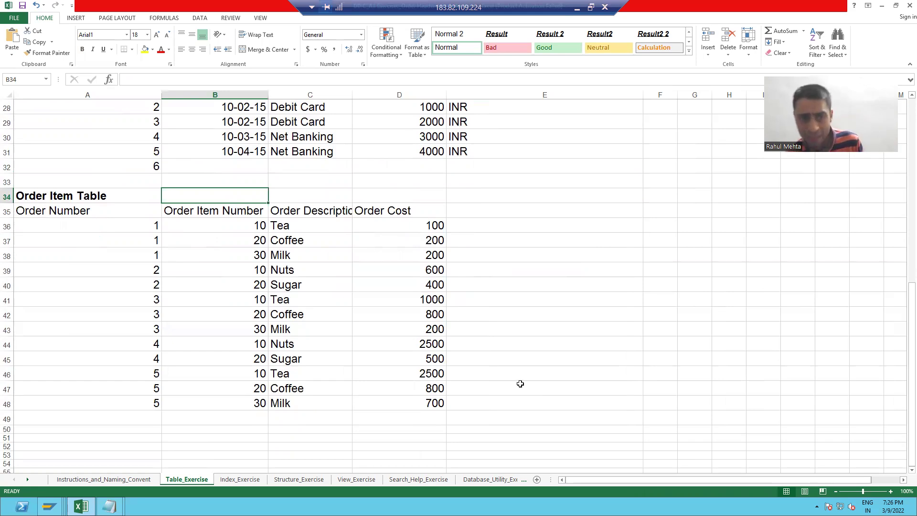
# Step: Delete the order number 6 from A32 in the Order Header Table data
pyautogui.scroll(1, 520, 383)
pyautogui.click(156, 210)
pyautogui.press('Delete')
# Step: Enter order number 6 in A49 below the item data and compare it with the header records in A27:E31
pyautogui.scroll(-1, 231, 271)
pyautogui.click(151, 417)
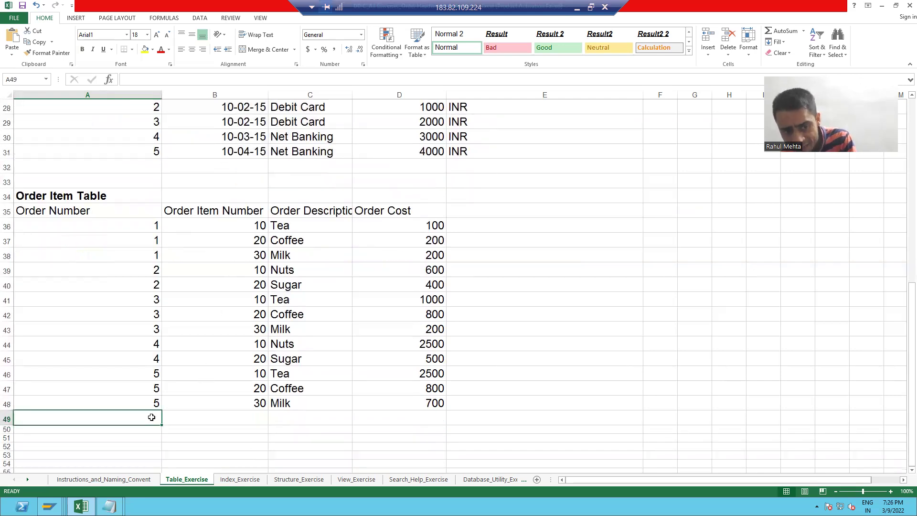
pyautogui.write('6')
pyautogui.click(231, 419)
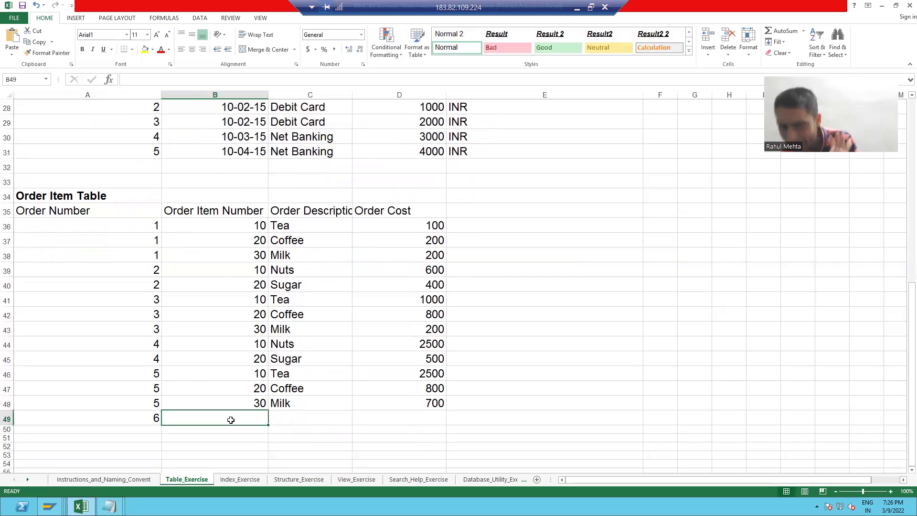
pyautogui.scroll(1, 230, 420)
pyautogui.moveTo(124, 140); pyautogui.dragTo(502, 194)
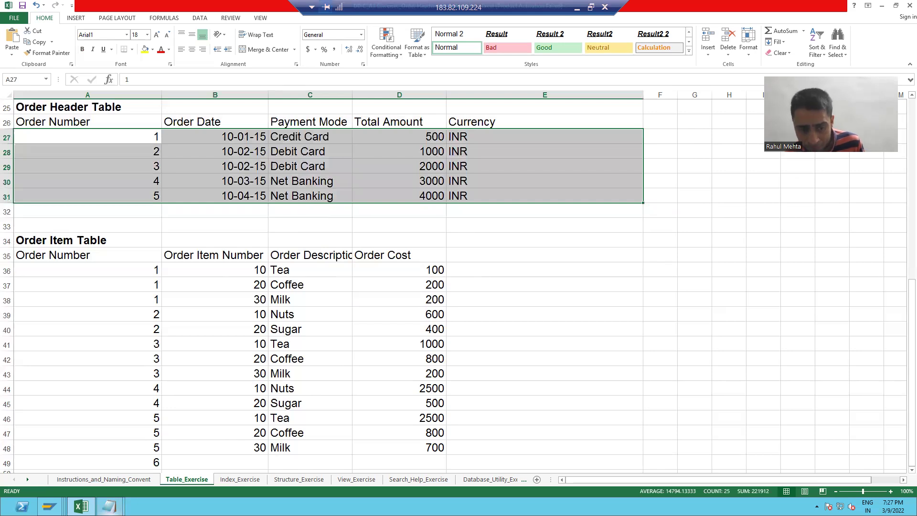
# Step: Switch to the Contents-Module 1 notes in Notepad and highlight the pre-requisite "Tables should have a common key."
pyautogui.click(109, 506)
pyautogui.click(136, 465)
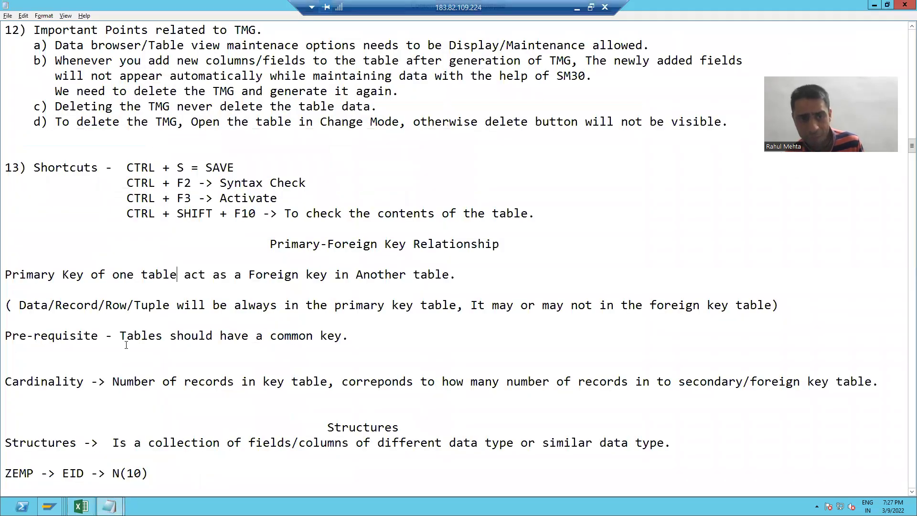
pyautogui.moveTo(120, 335); pyautogui.dragTo(351, 328)
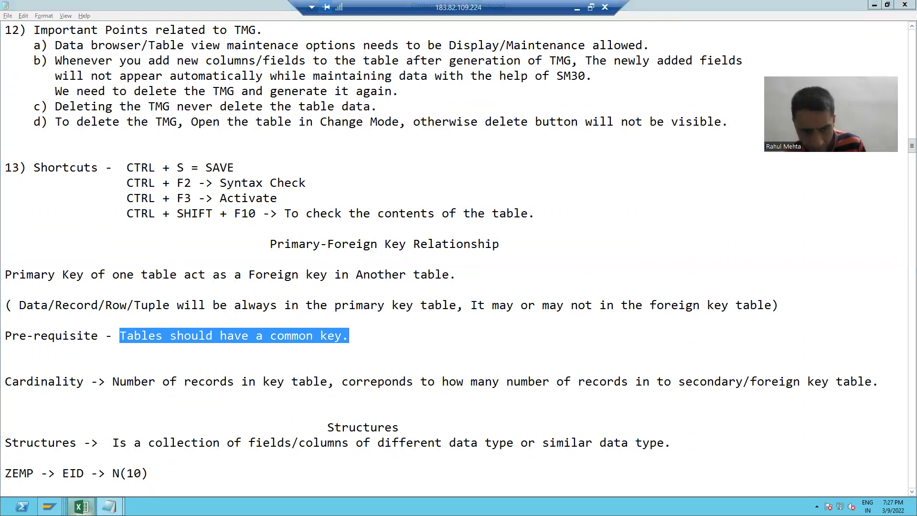
# Step: Switch back to Excel and compare the Order Number field definitions of both tables, highlighting A4:D4 and A13:D13
pyautogui.click(81, 506)
pyautogui.scroll(7, 149, 410)
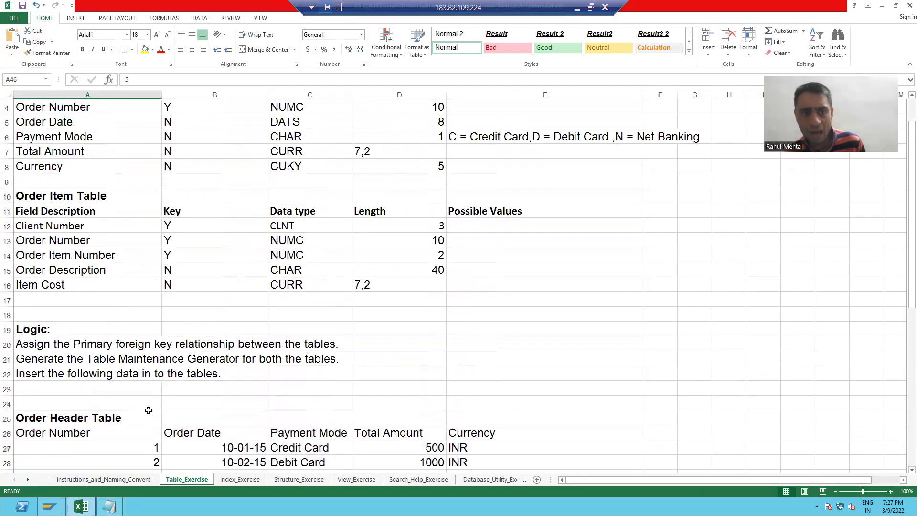
pyautogui.click(77, 148)
pyautogui.click(65, 221)
pyautogui.click(73, 148)
pyautogui.moveTo(186, 145); pyautogui.dragTo(437, 145)
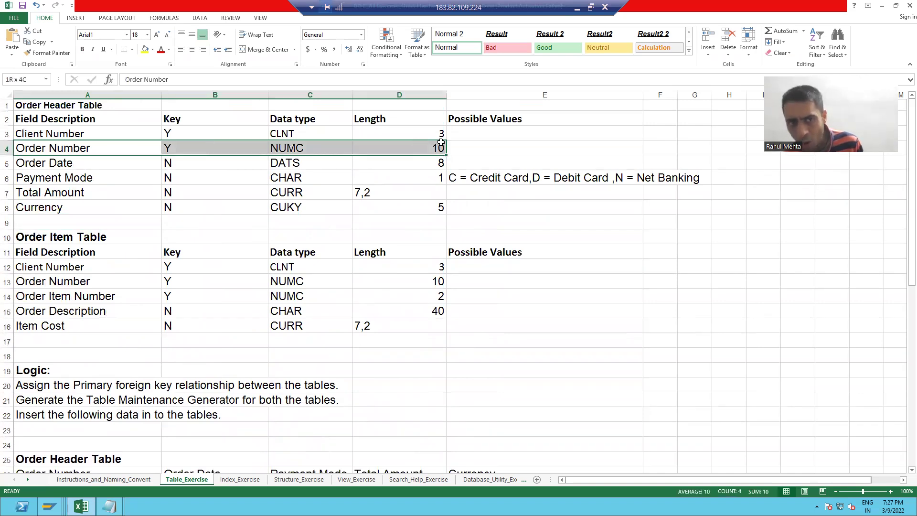
pyautogui.moveTo(75, 287); pyautogui.dragTo(429, 274)
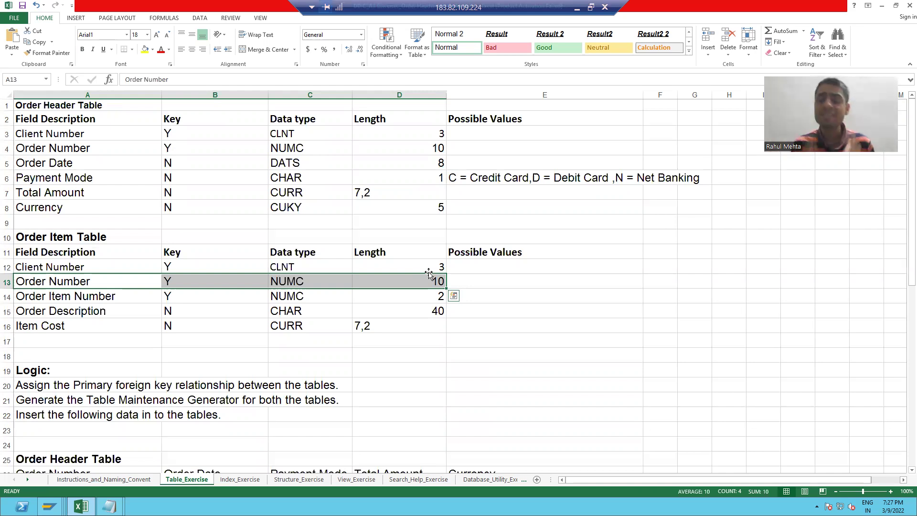
# Step: Delete the order number 6 from A49 below the Order Item Table data
pyautogui.scroll(-7, 429, 282)
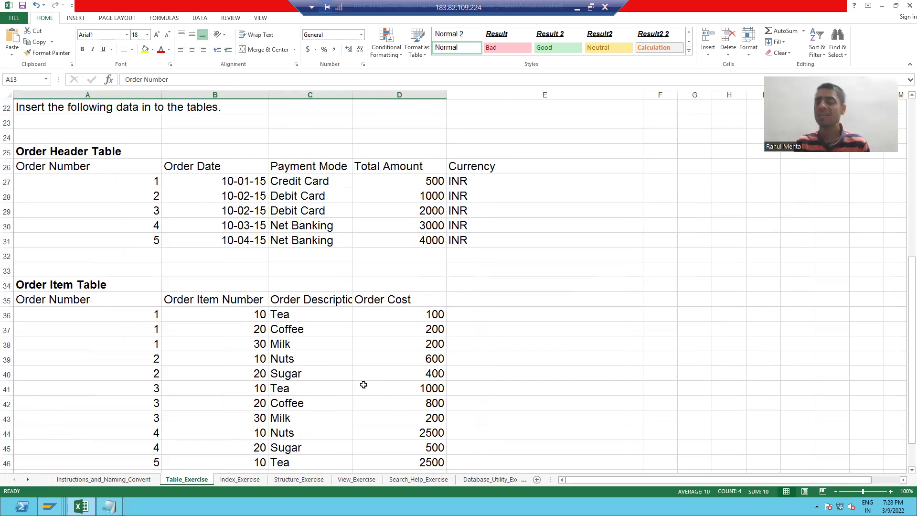
pyautogui.scroll(-1, 363, 384)
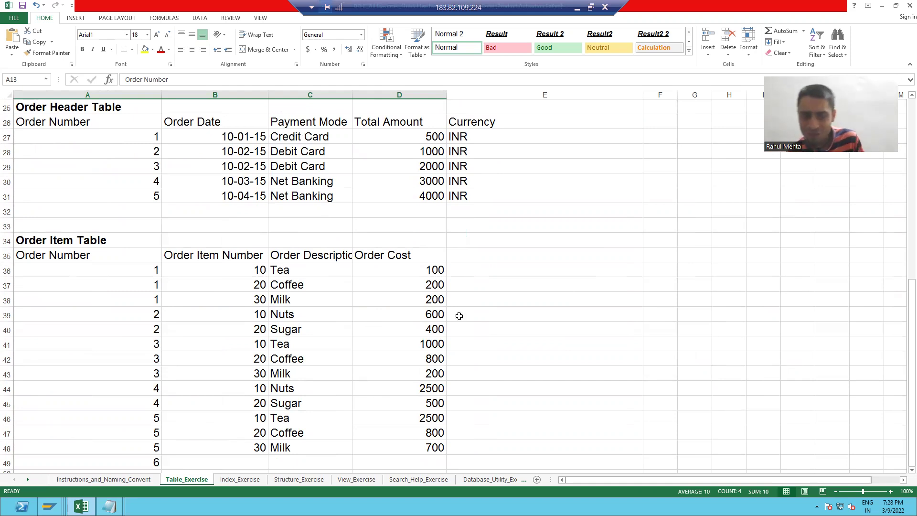
pyautogui.scroll(-2, 460, 313)
pyautogui.click(146, 372)
pyautogui.press('Delete')
pyautogui.click(192, 385)
pyautogui.scroll(2, 304, 372)
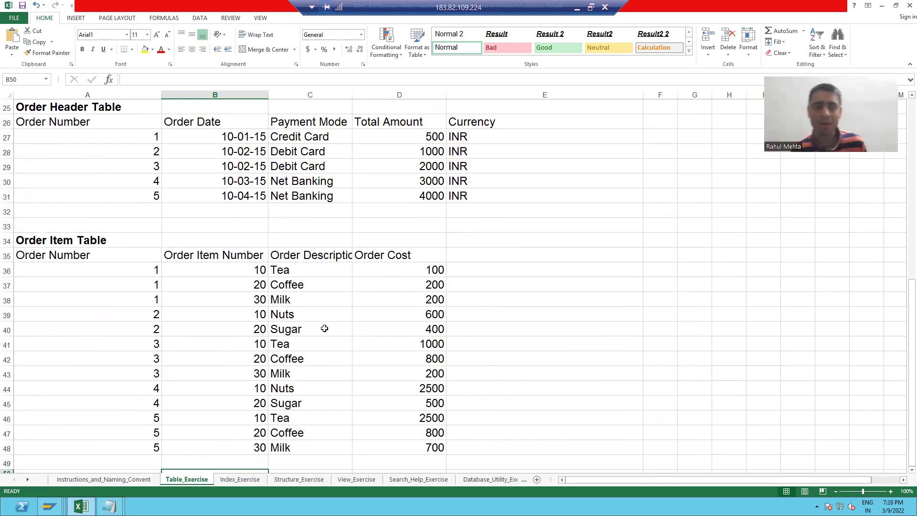
pyautogui.scroll(1, 325, 328)
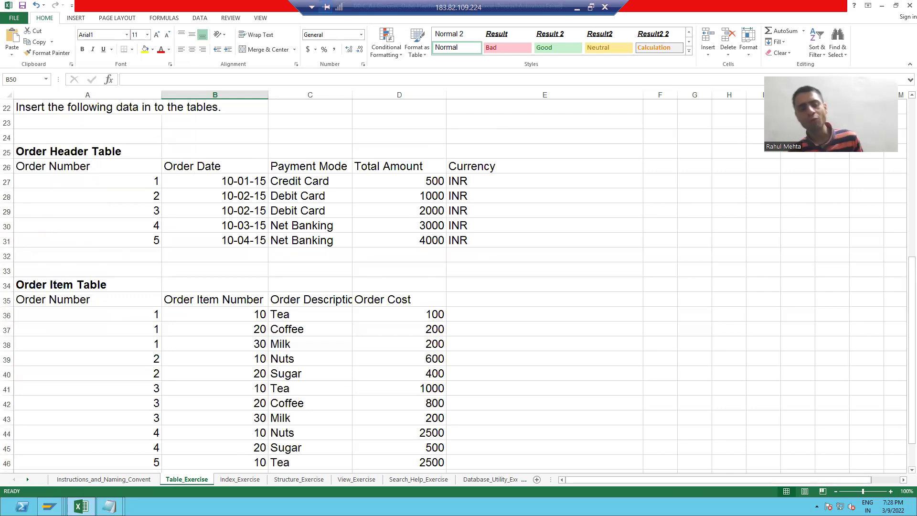
# Step: Switch to SAP and examine the field definitions of tables ZORDI_28 and ZORDH_28
pyautogui.moveTo(49, 506)
pyautogui.click(171, 471)
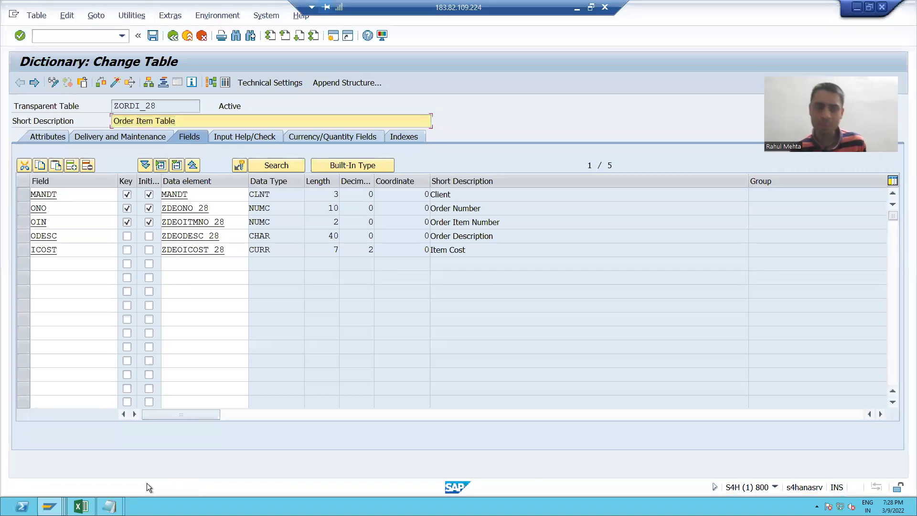
pyautogui.moveTo(49, 506)
pyautogui.click(240, 457)
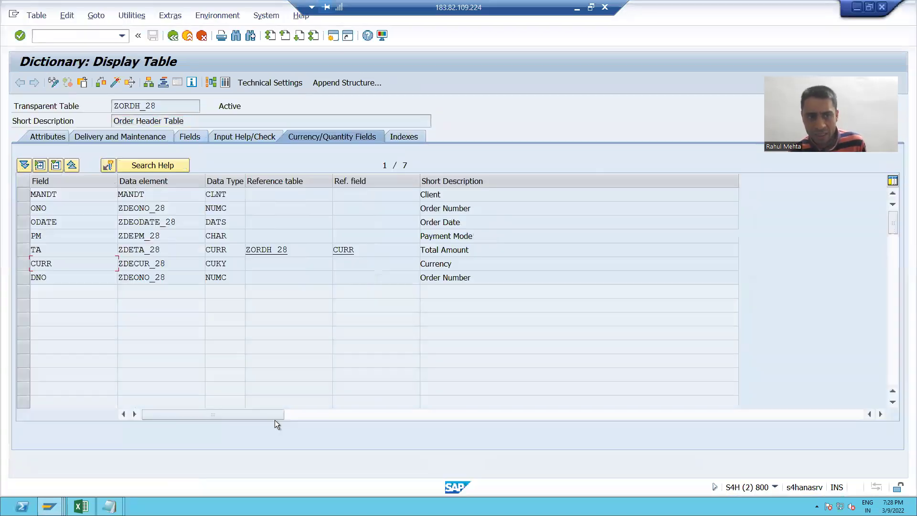
pyautogui.click(188, 137)
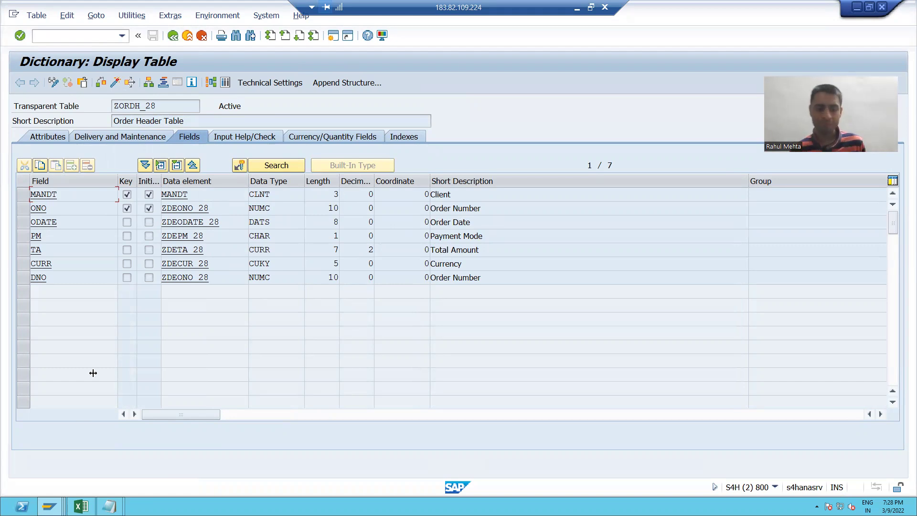
# Step: Return to the ZORDI_28 change window and start creating a foreign key for its ONO field
pyautogui.click(50, 506)
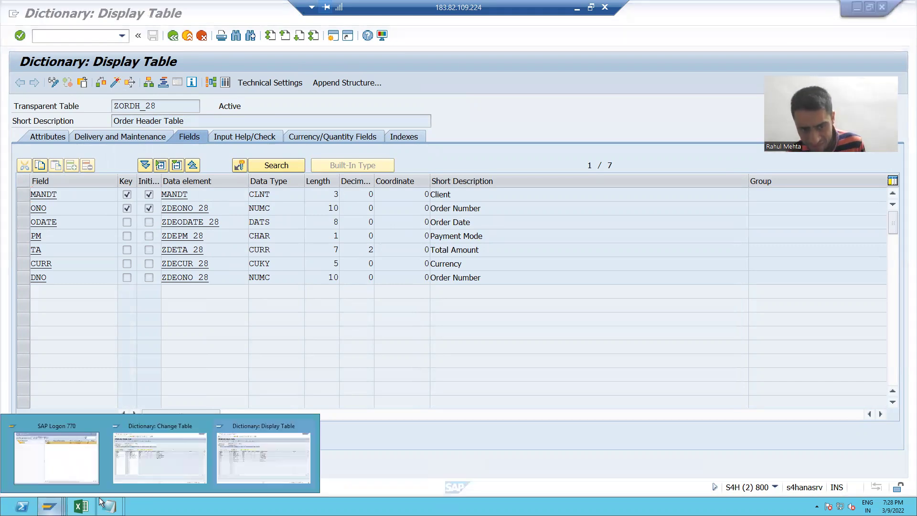
pyautogui.click(136, 469)
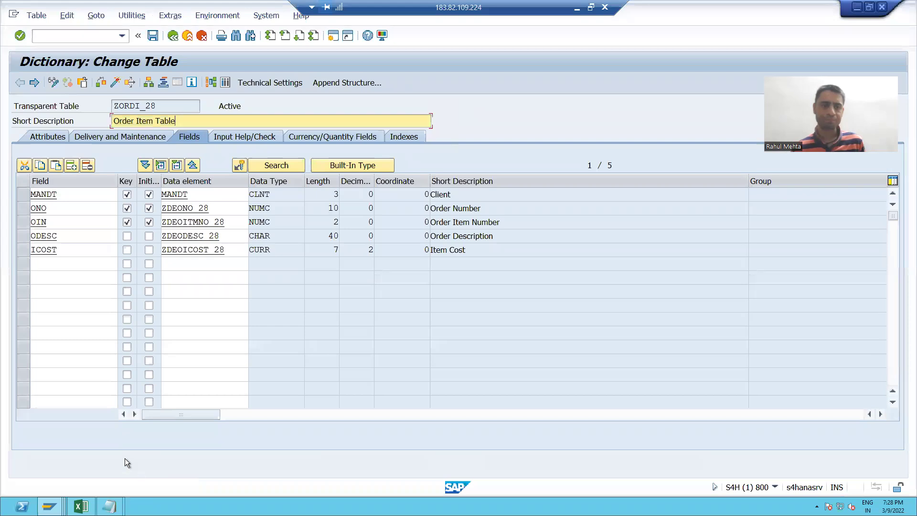
pyautogui.click(23, 208)
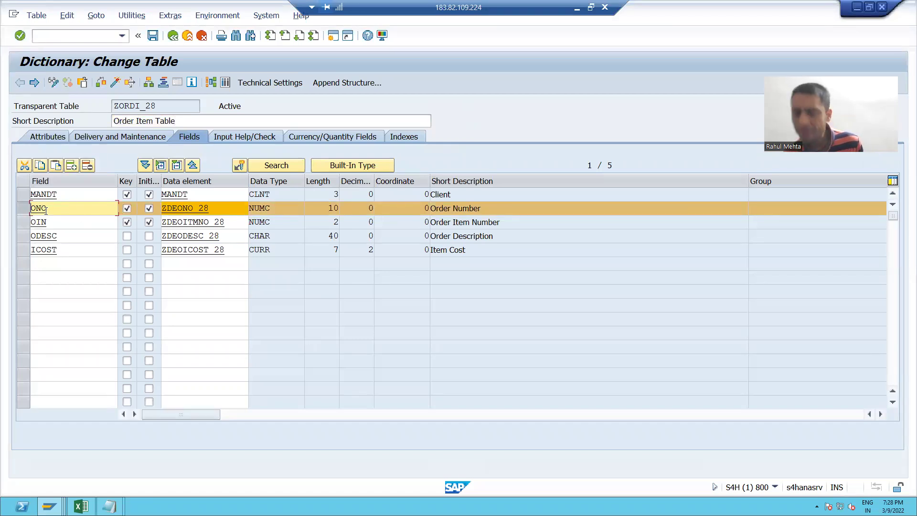
pyautogui.click(235, 167)
pyautogui.moveTo(241, 107); pyautogui.dragTo(291, 92)
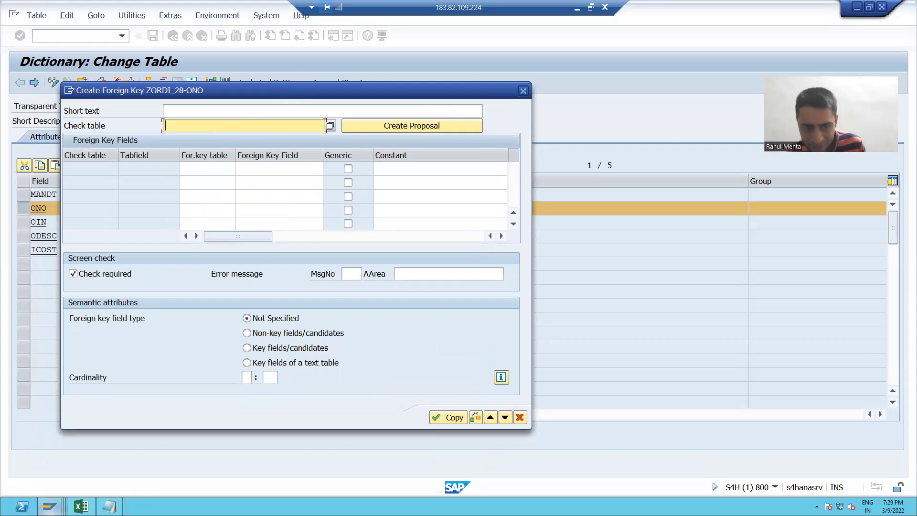
# Step: Set the check table to ZORDH_28, copied from the Order Header Table's display window, and generate the foreign key proposal
pyautogui.click(50, 507)
pyautogui.click(242, 464)
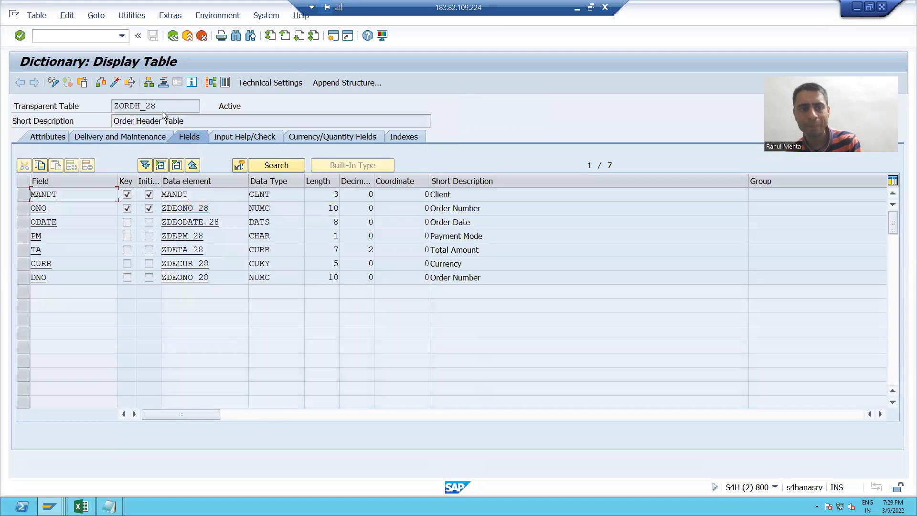
pyautogui.moveTo(203, 106); pyautogui.dragTo(113, 106)
pyautogui.hotkey('ctrl', 'c')
pyautogui.hotkey('alt', 'Tab')
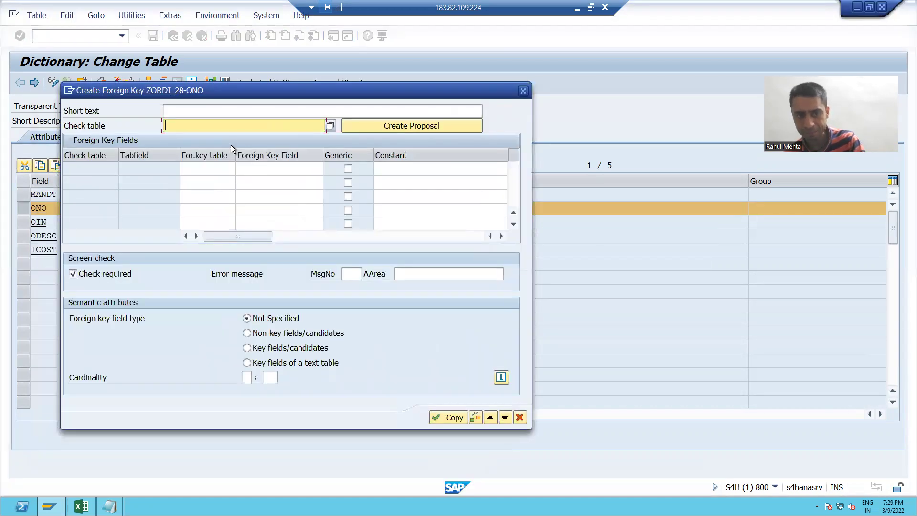
pyautogui.hotkey('ctrl', 'v')
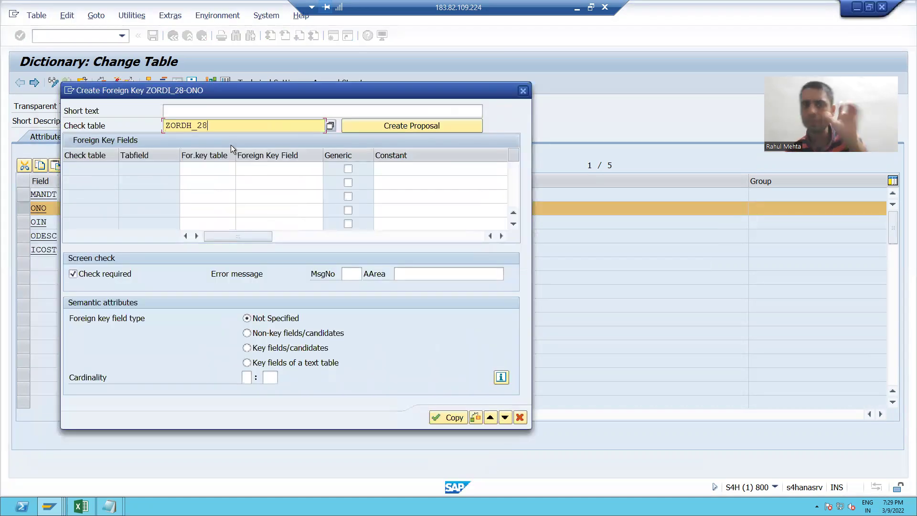
pyautogui.click(374, 127)
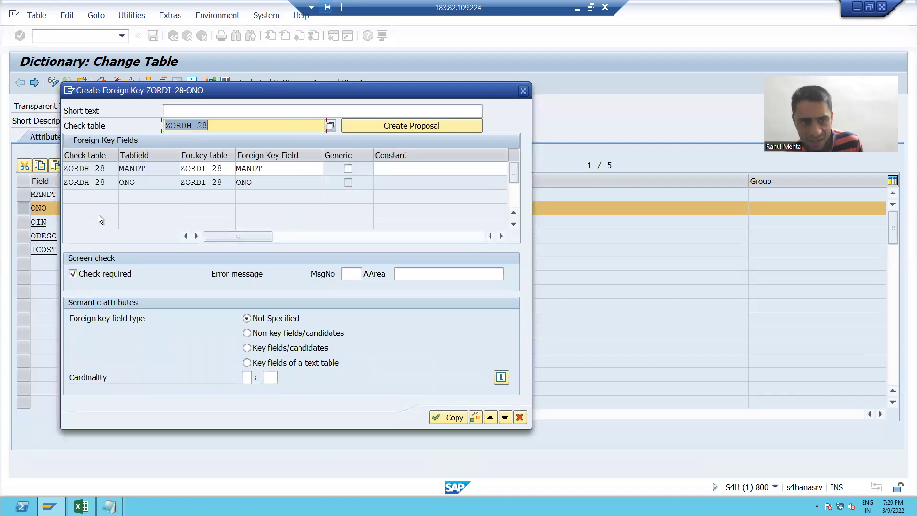
# Step: Examine the proposed ONO field assignment between ZORDH_28 and ZORDI_28 and the check table entry, moving the foreign key dialog aside
pyautogui.click(124, 182)
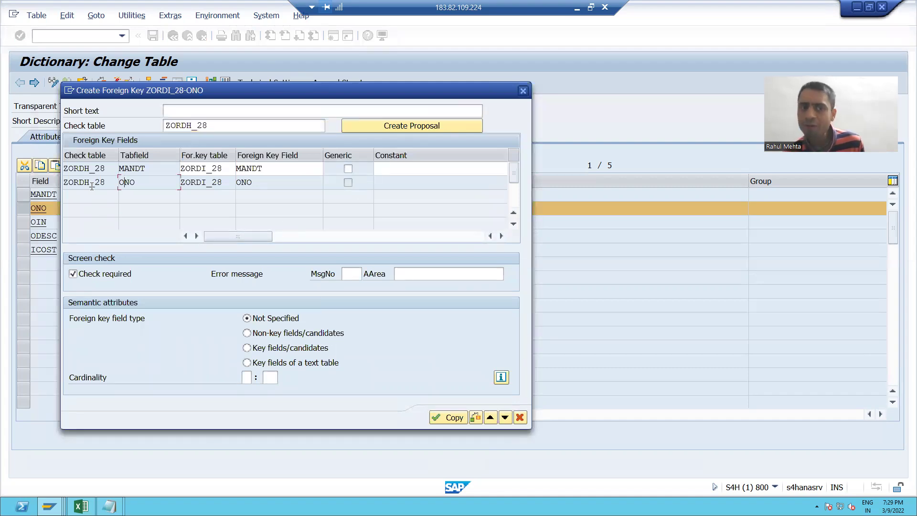
pyautogui.click(206, 186)
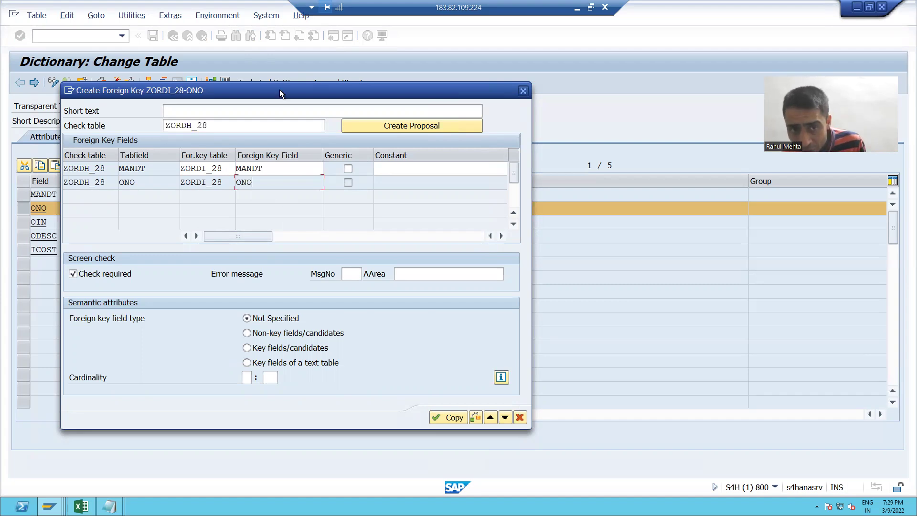
pyautogui.moveTo(279, 89); pyautogui.dragTo(357, 70)
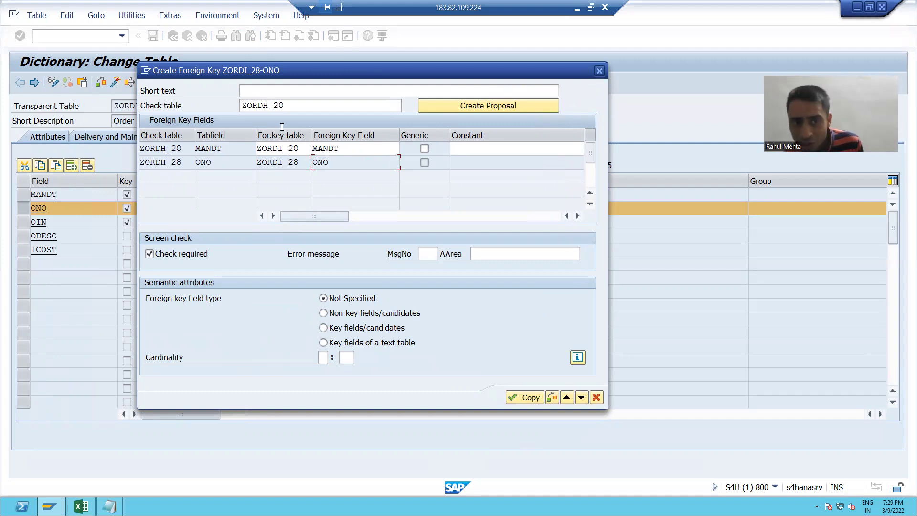
pyautogui.click(291, 107)
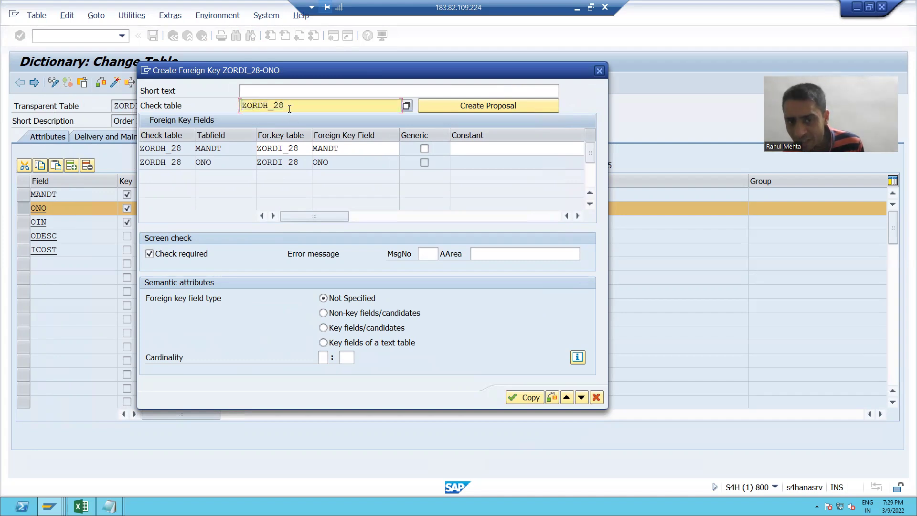
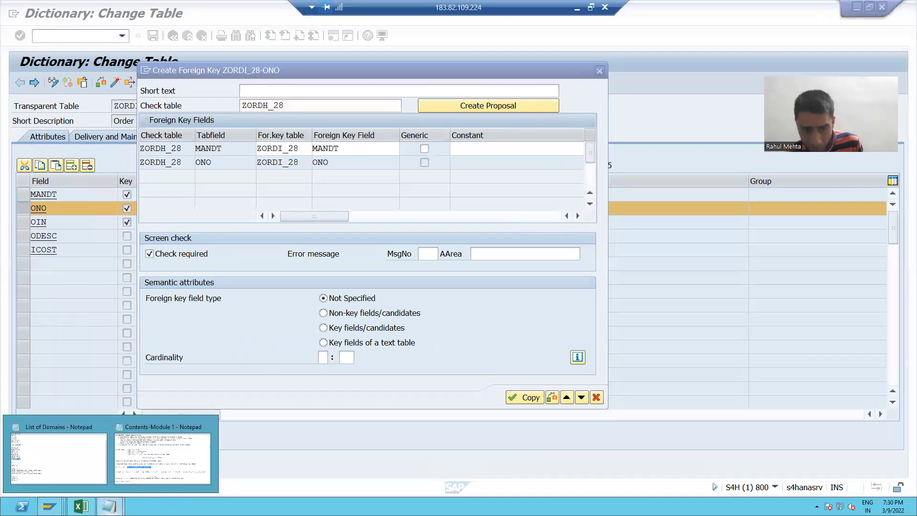
# Step: Switch to the Contents-Module 1 notes in Notepad and highlight the latter half of the Cardinality definition
pyautogui.moveTo(142, 463)
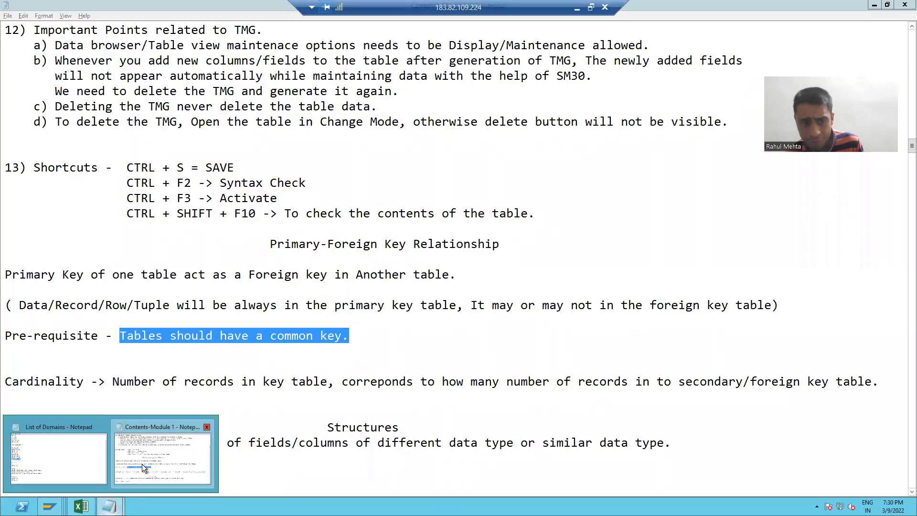
pyautogui.click(205, 382)
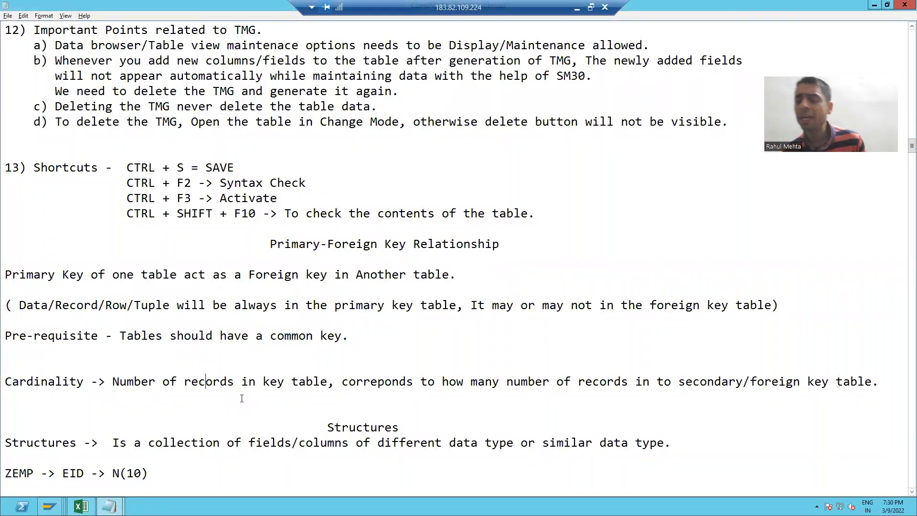
pyautogui.moveTo(342, 382); pyautogui.dragTo(876, 386)
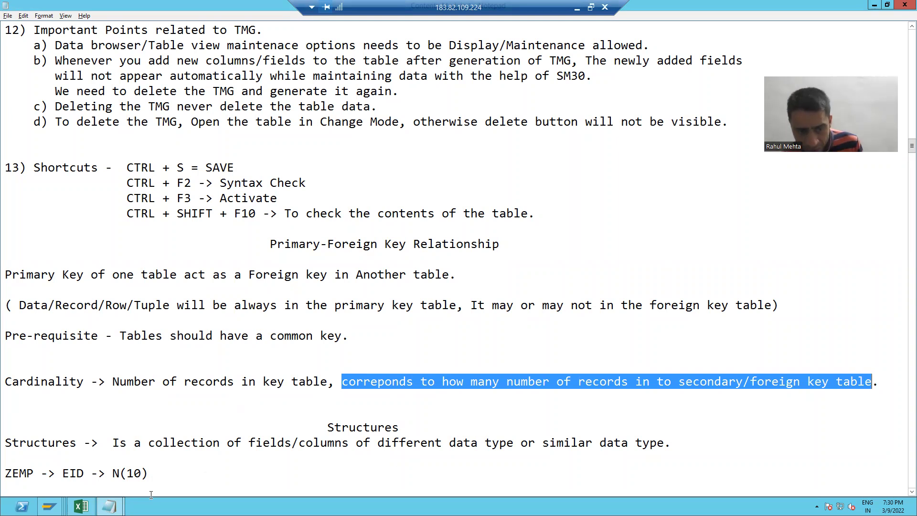
# Step: Switch to the Table_Exercise sheet in Excel and compare order number 1 in the Order Header Table with its Order Item Table rows
pyautogui.click(82, 507)
pyautogui.click(170, 420)
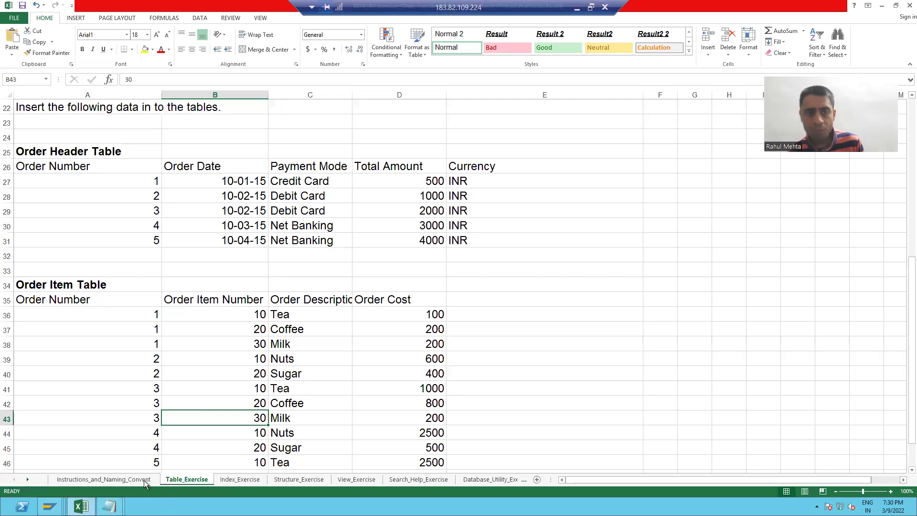
pyautogui.click(96, 179)
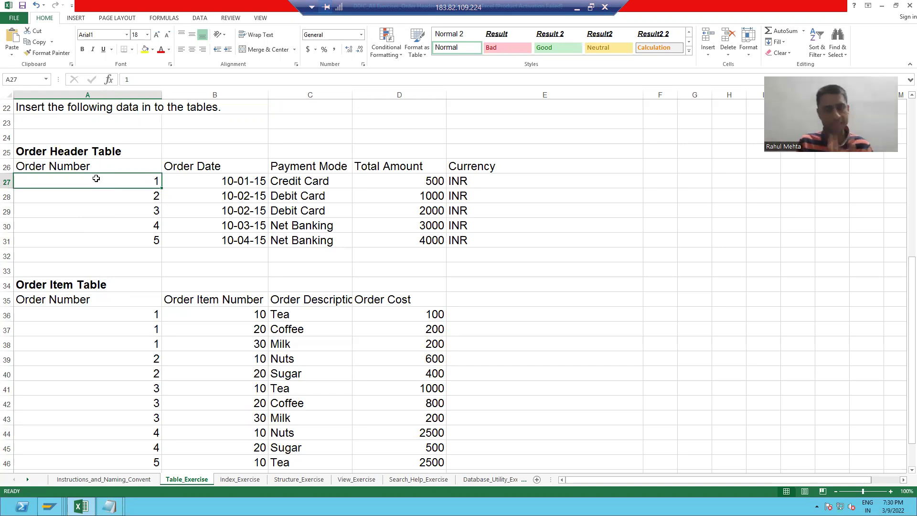
pyautogui.click(99, 201)
pyautogui.click(120, 175)
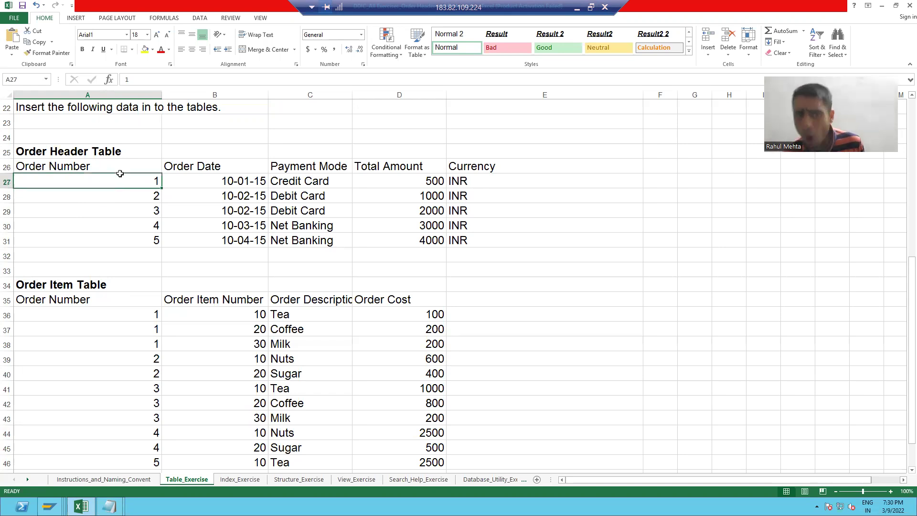
pyautogui.click(145, 316)
pyautogui.moveTo(146, 327); pyautogui.dragTo(146, 347)
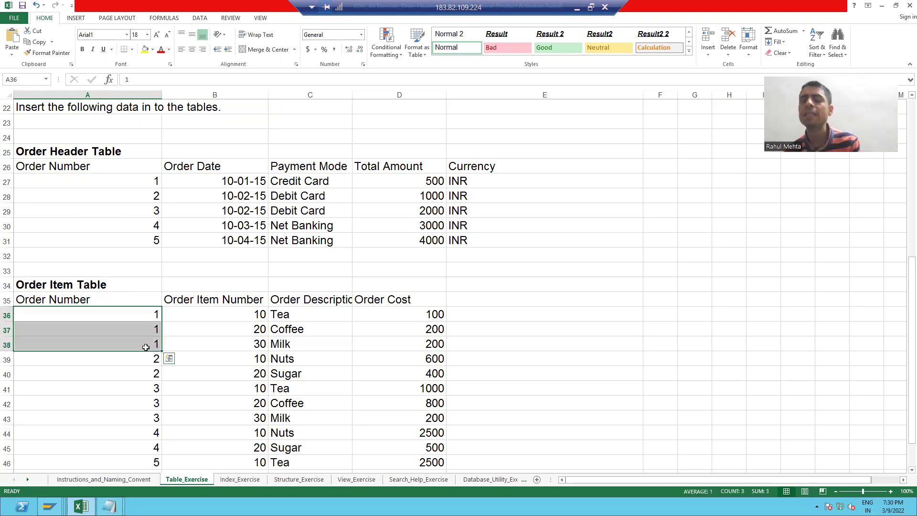
# Step: Compare header orders 2 and 3 with their matching item rows, and the full order 1 header record with its item records
pyautogui.click(120, 195)
pyautogui.moveTo(149, 357); pyautogui.dragTo(154, 371)
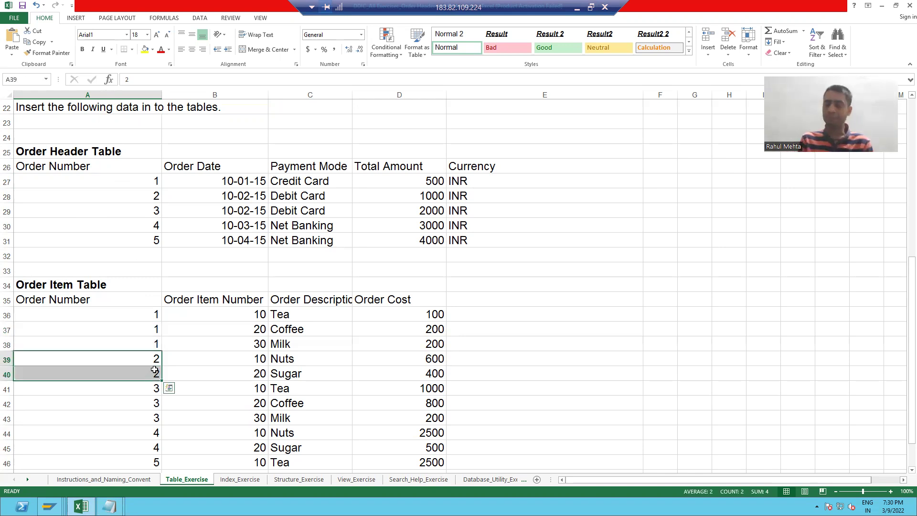
pyautogui.click(137, 210)
pyautogui.moveTo(154, 387); pyautogui.dragTo(158, 417)
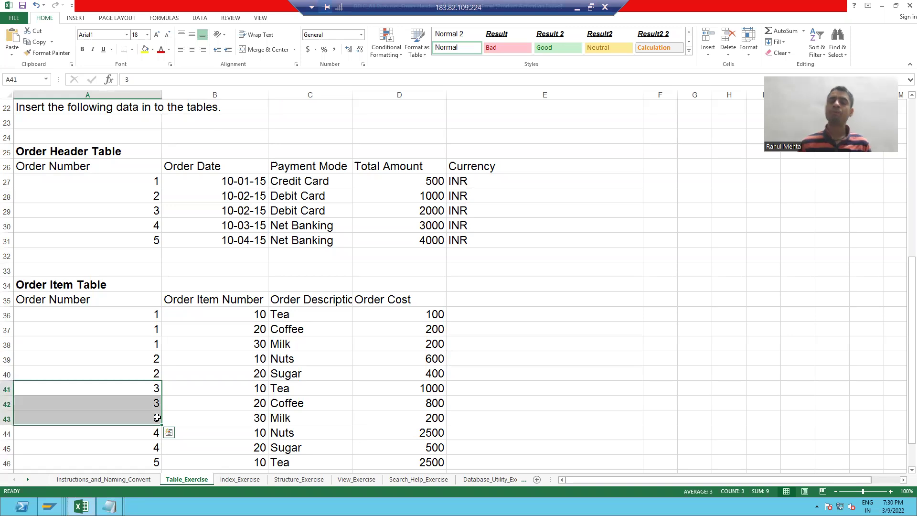
pyautogui.moveTo(83, 180); pyautogui.dragTo(464, 193)
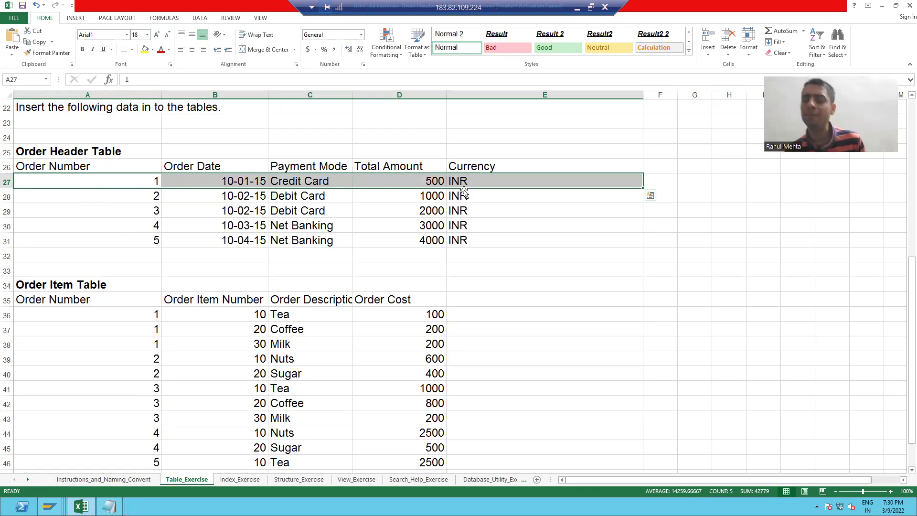
pyautogui.moveTo(136, 314); pyautogui.dragTo(422, 333)
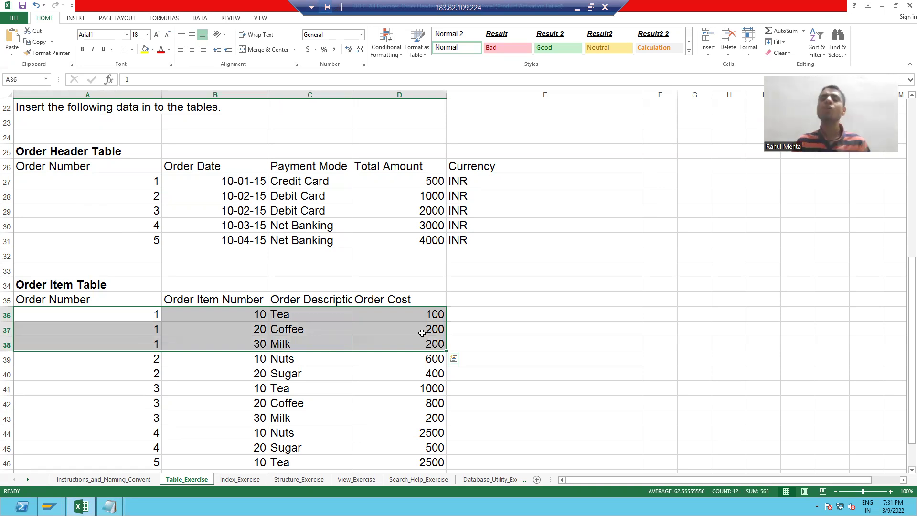
# Step: Return to the ZORDI_28-ONO foreign key dialog in SAP, set the cardinality to 1:N, and apply the foreign key
pyautogui.click(49, 506)
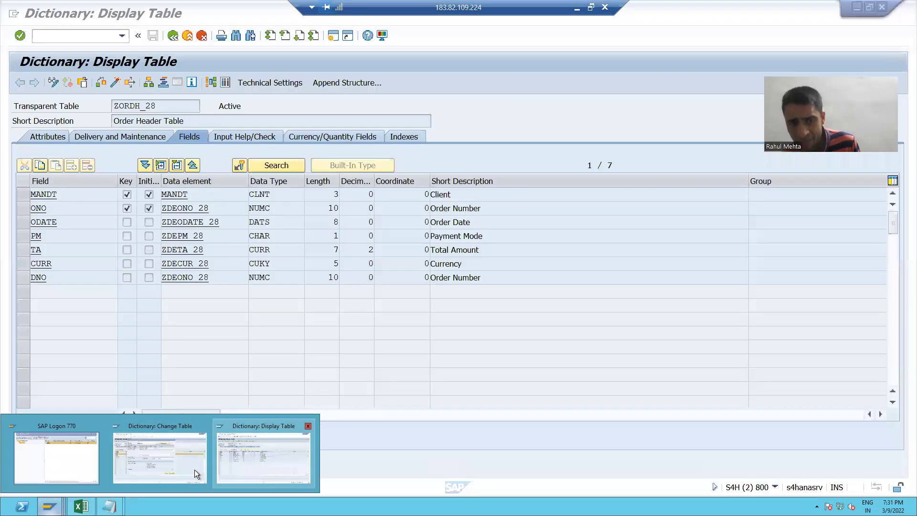
pyautogui.click(193, 469)
pyautogui.click(324, 358)
pyautogui.write('1')
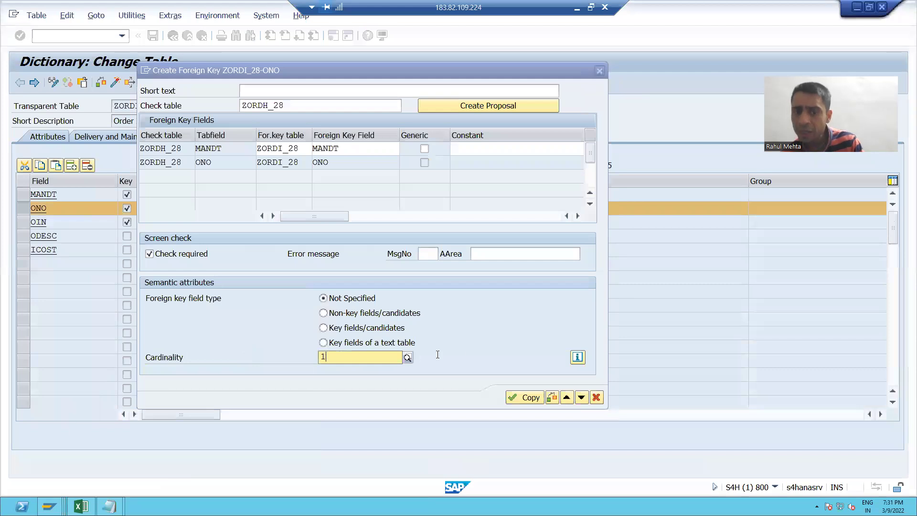
pyautogui.click(470, 344)
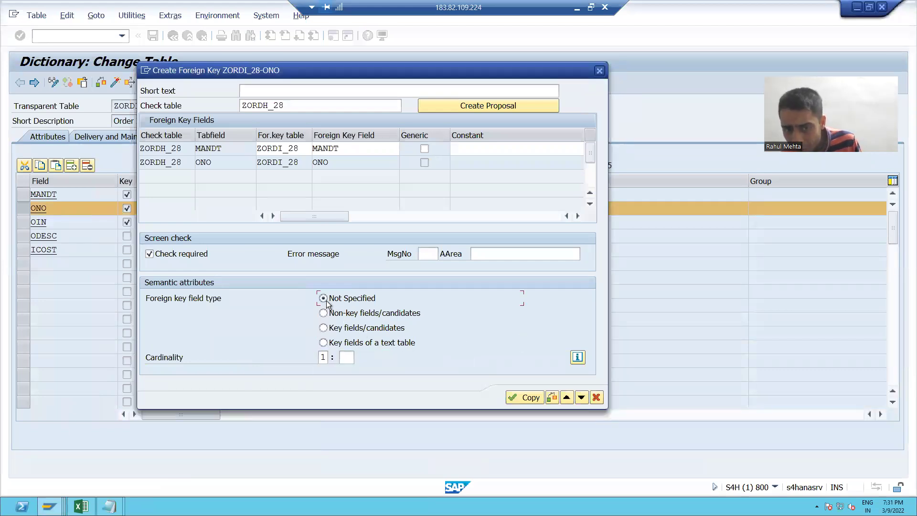
pyautogui.click(347, 357)
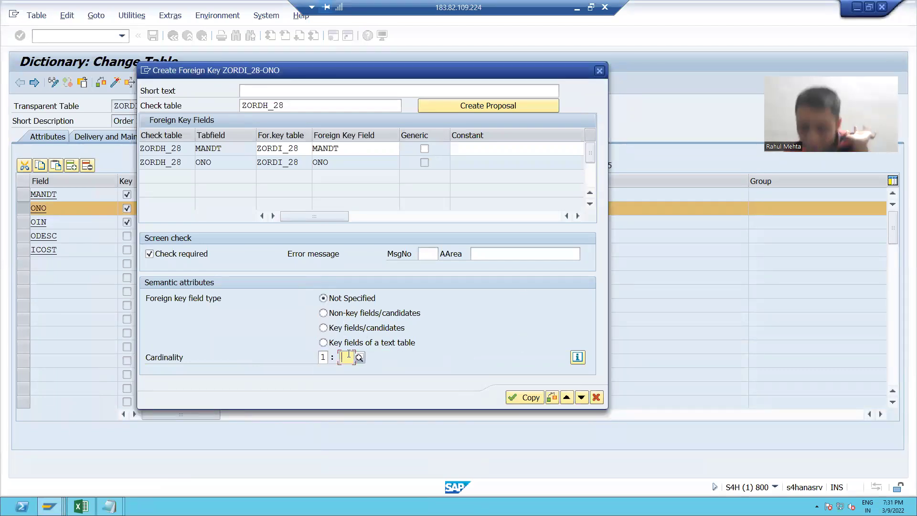
pyautogui.click(360, 357)
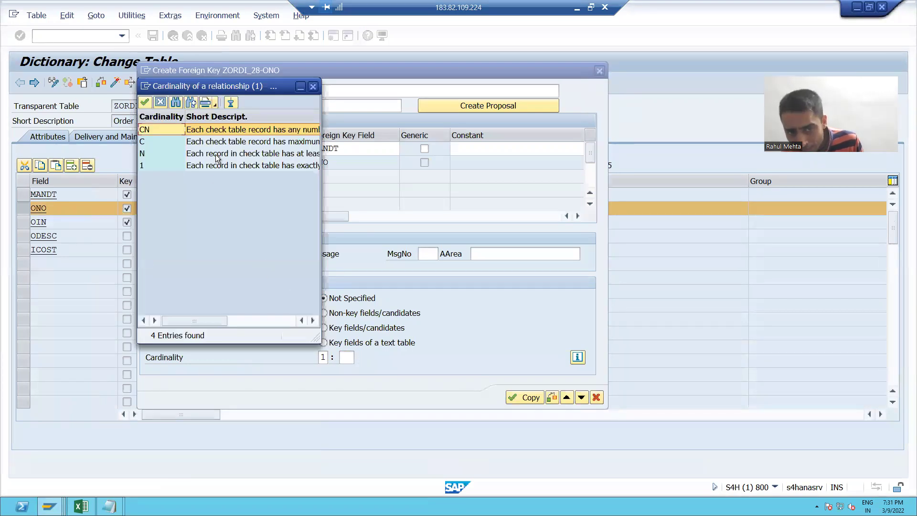
pyautogui.doubleClick(216, 154)
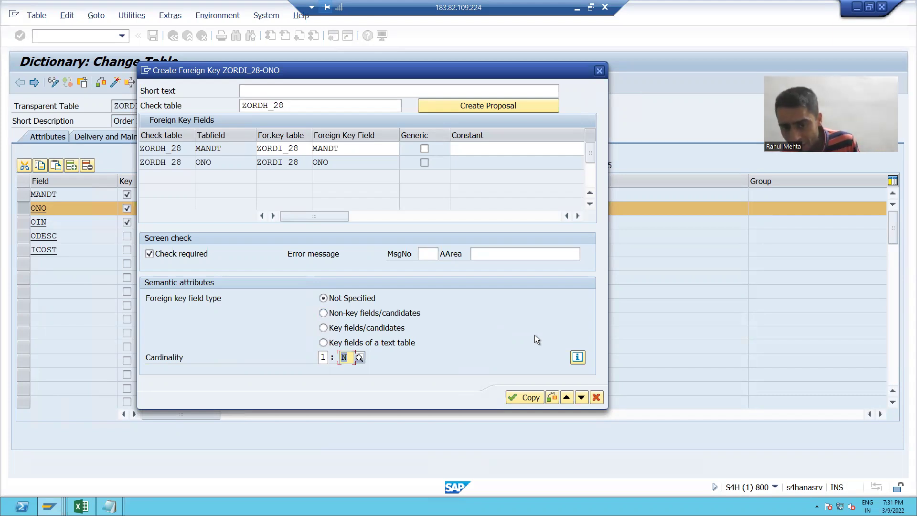
pyautogui.click(531, 400)
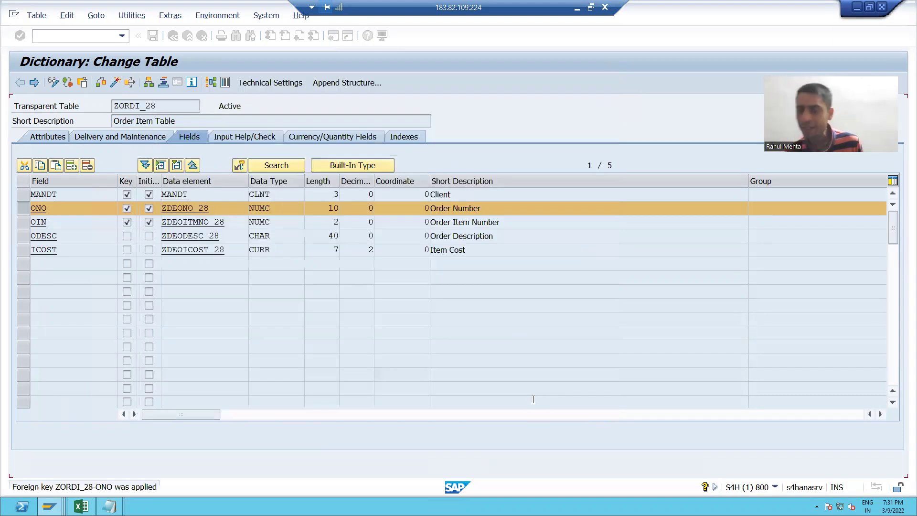
# Step: Save and check the revised ZORDI_28 table, and return from the check log to the table definition
pyautogui.click(102, 84)
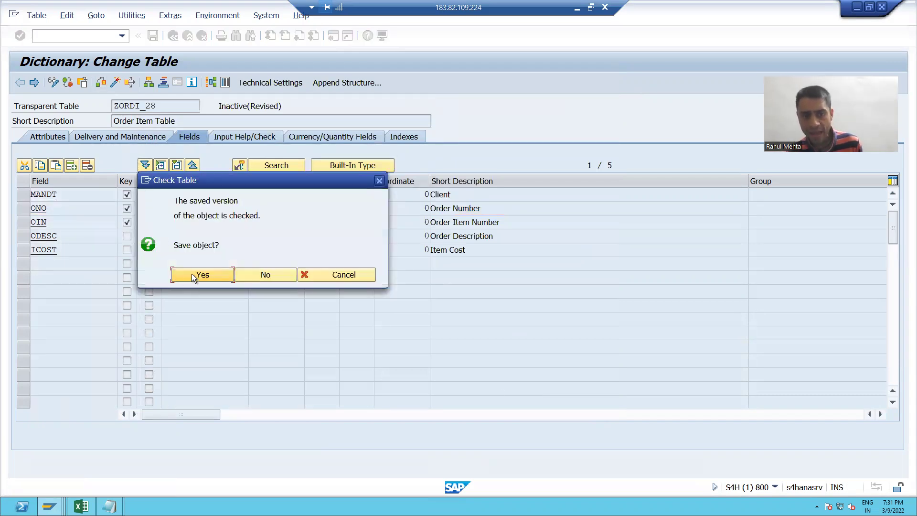
pyautogui.click(192, 275)
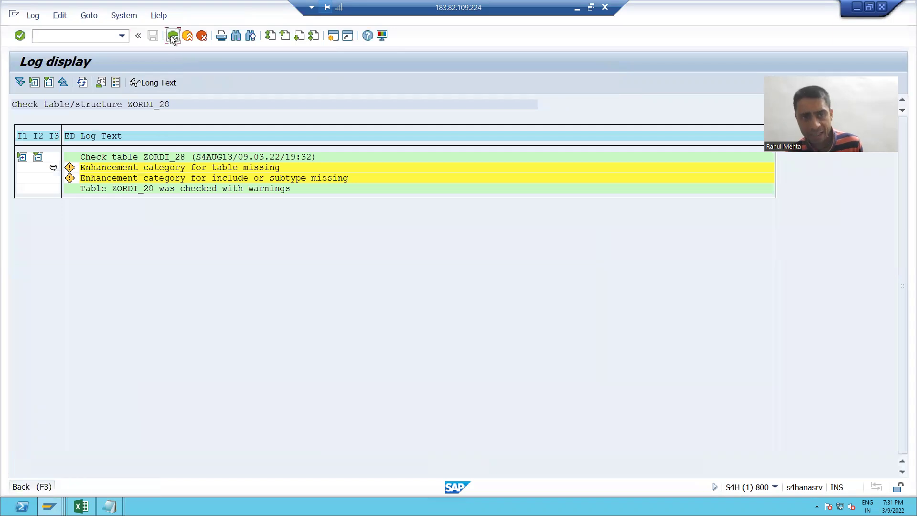
pyautogui.click(173, 36)
# Step: Activate the ZORDI_28 table without displaying the activation log, and minimize the remote desktop session
pyautogui.click(115, 84)
pyautogui.press('Return')
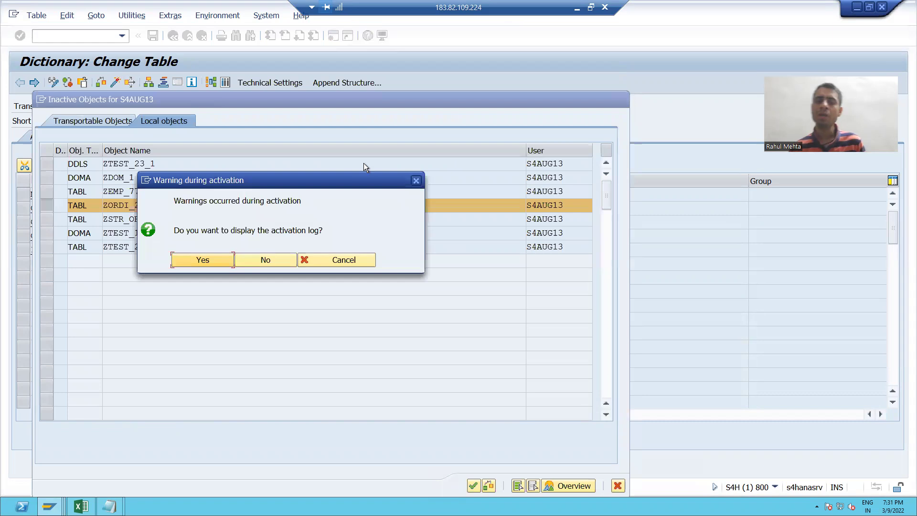
pyautogui.click(277, 262)
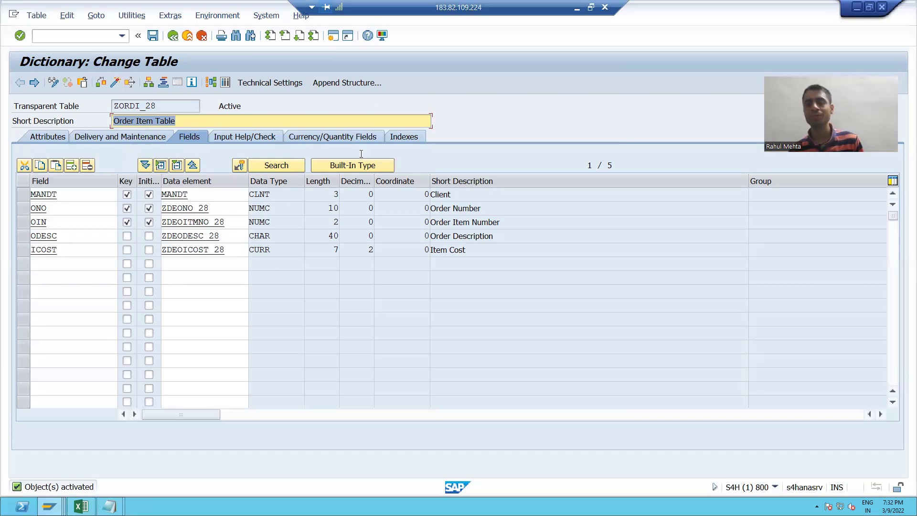
pyautogui.click(576, 10)
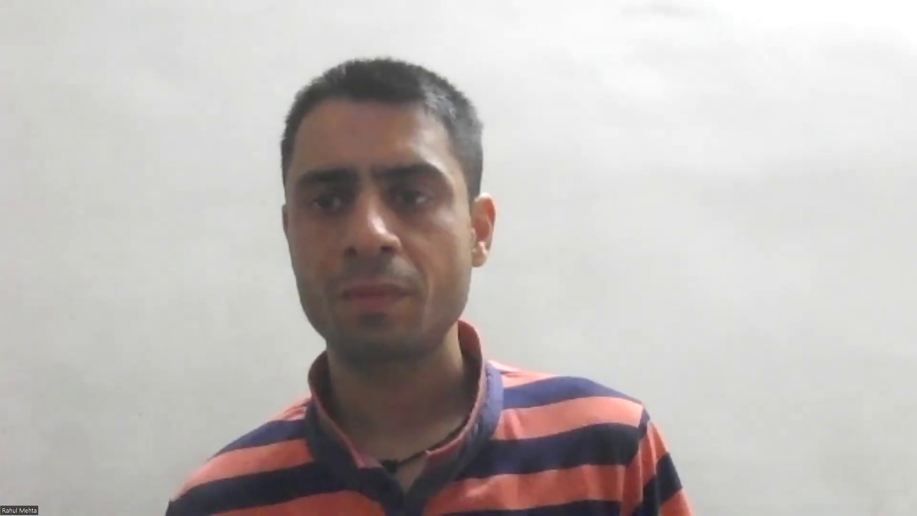